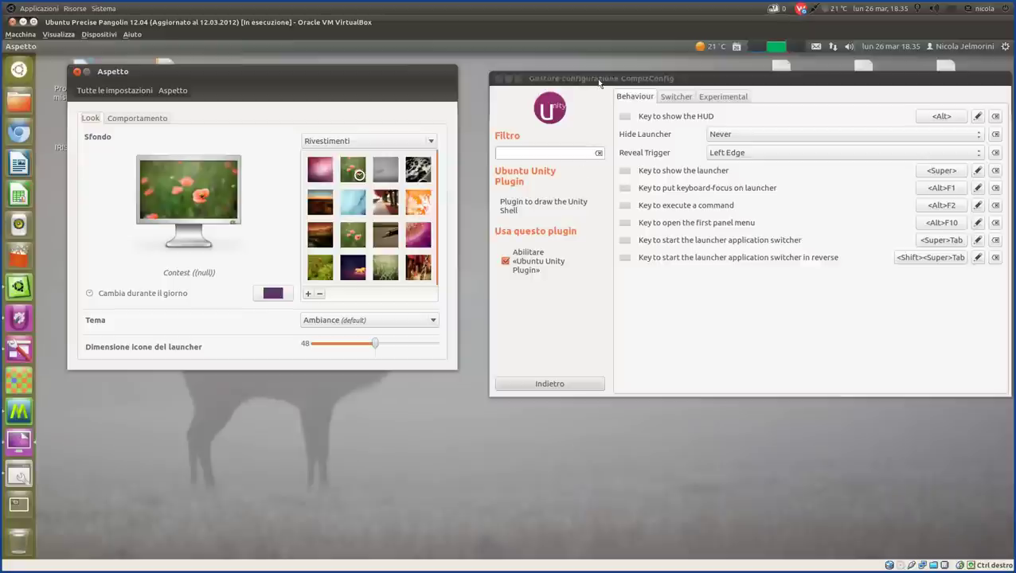
Return from the Aspetto settings to the overview of all system settings and look through its categories
left_click_drag(599, 81, 584, 78)
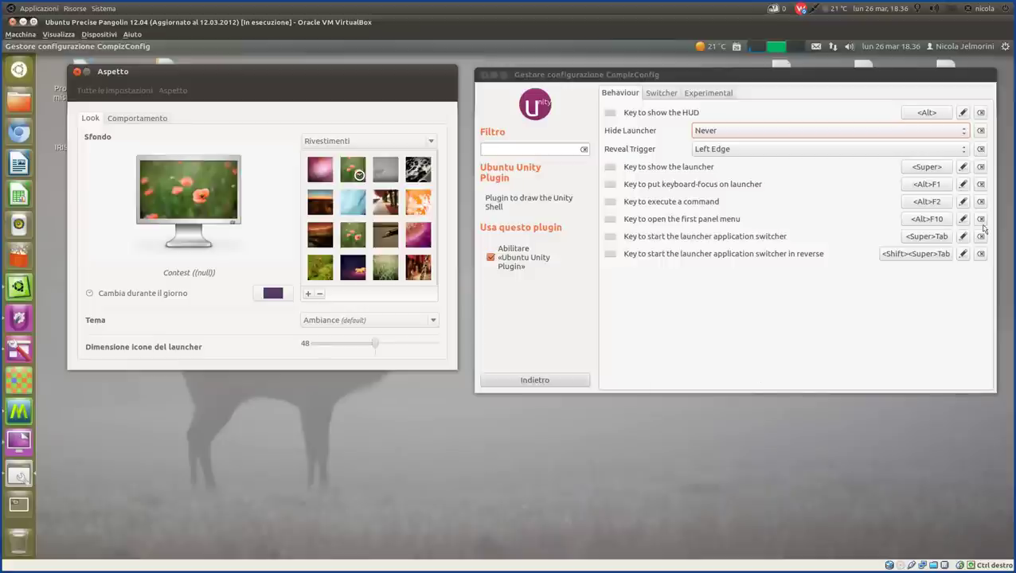
left_click(1006, 47)
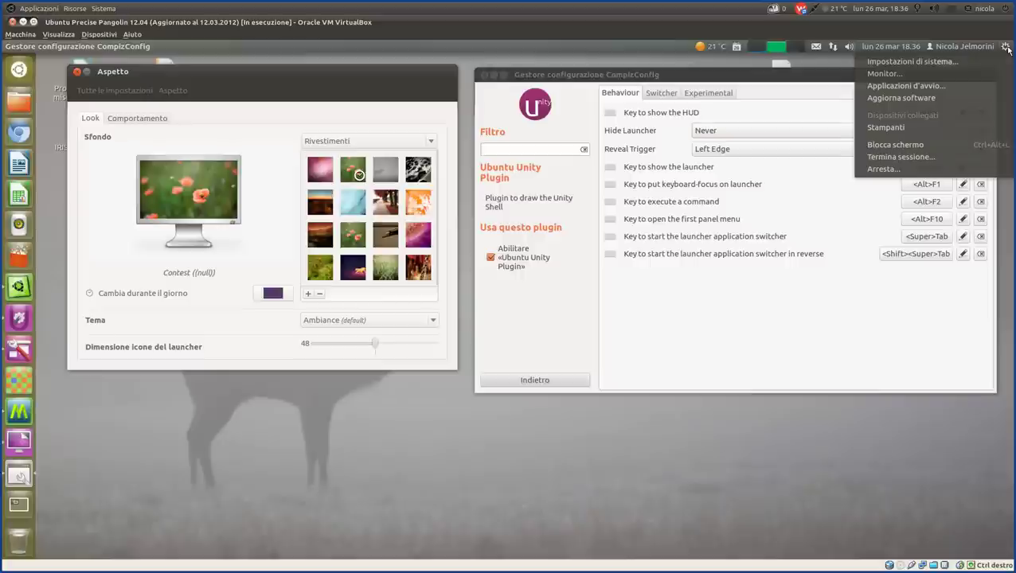
left_click(1007, 49)
left_click(1007, 49)
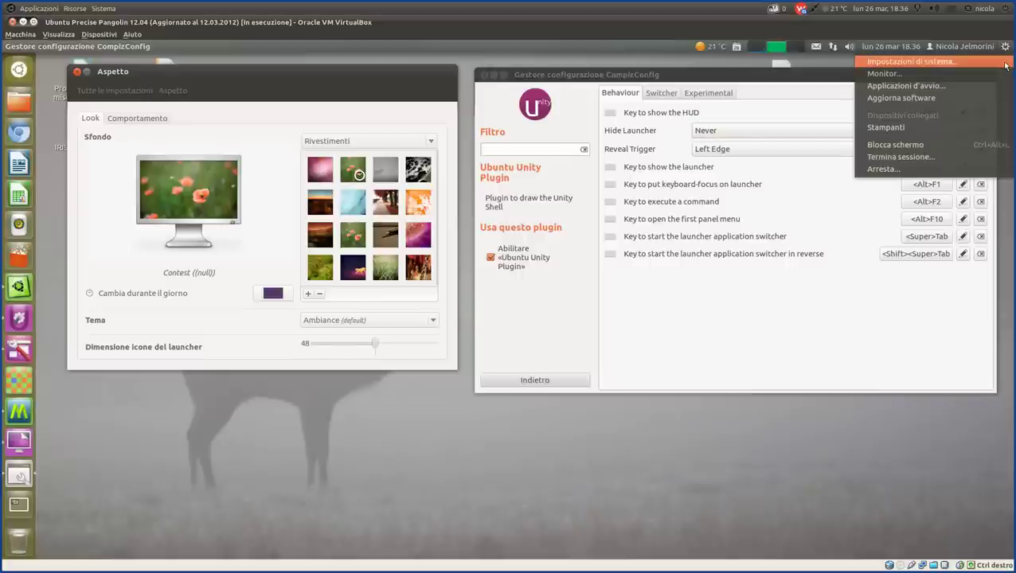
left_click(137, 94)
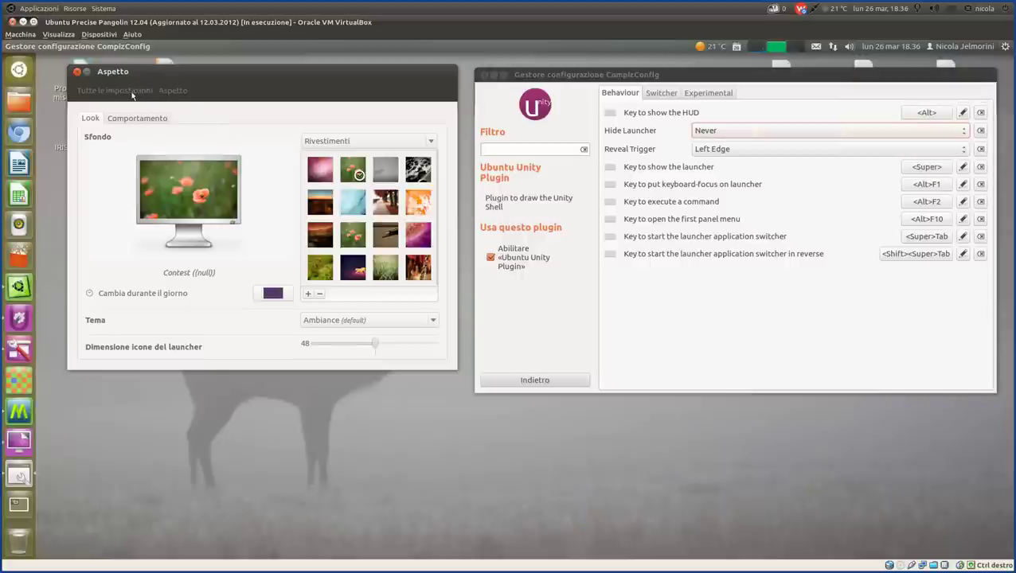
left_click(131, 94)
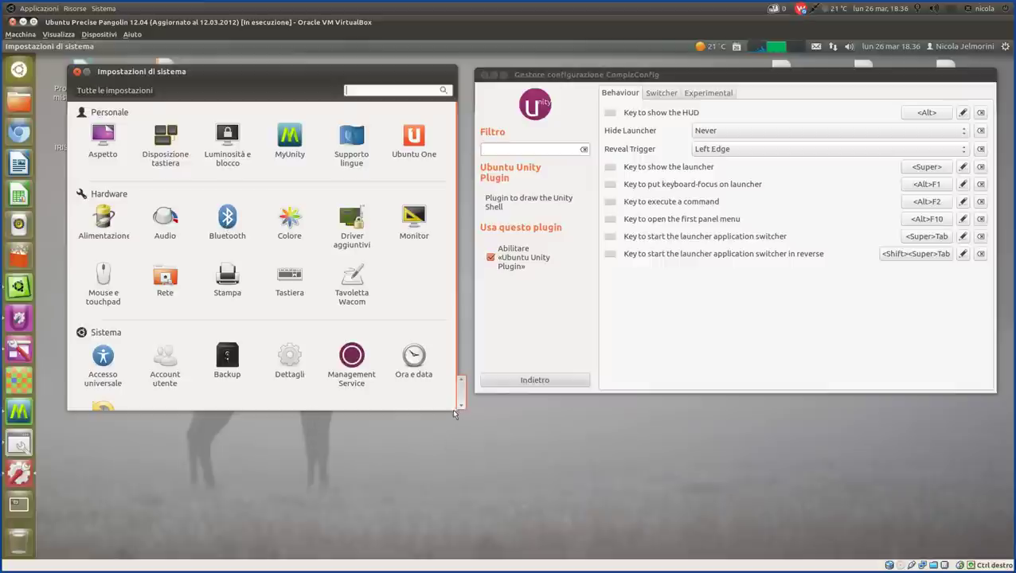
left_click(432, 431)
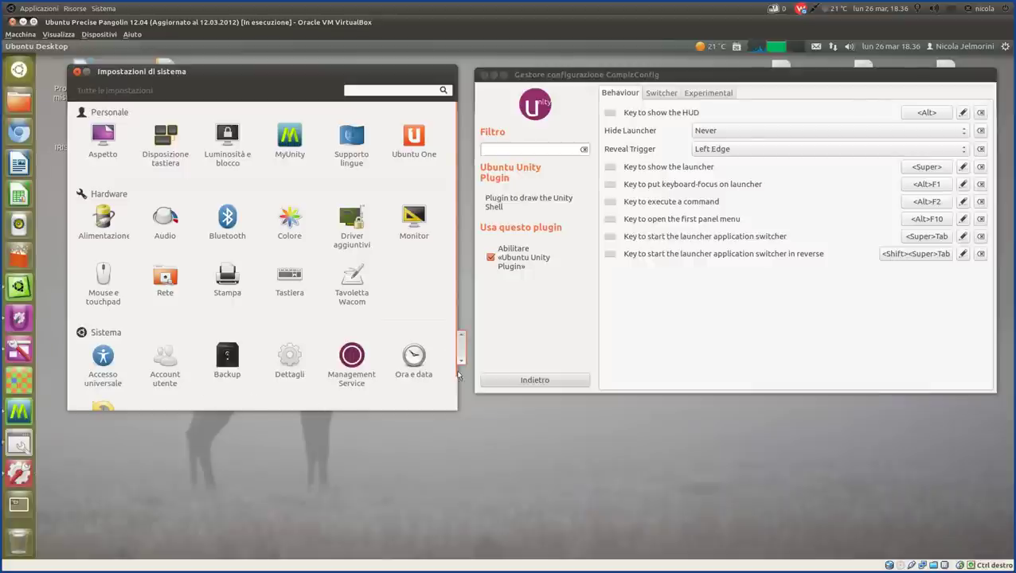
left_click(460, 351)
left_click(461, 322)
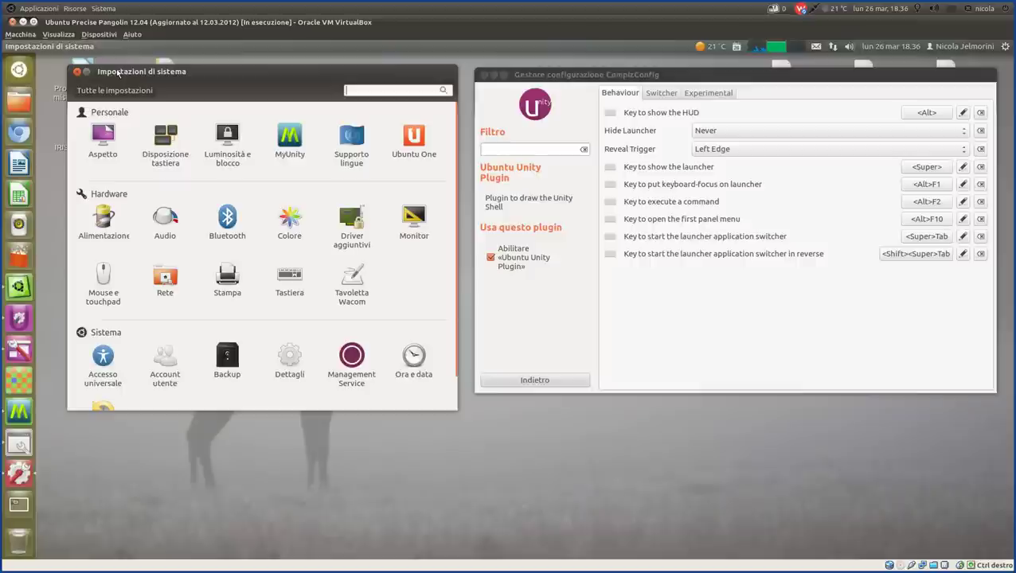
Open the Aspetto settings and view the available themes, keeping Ambiance selected
left_click(101, 140)
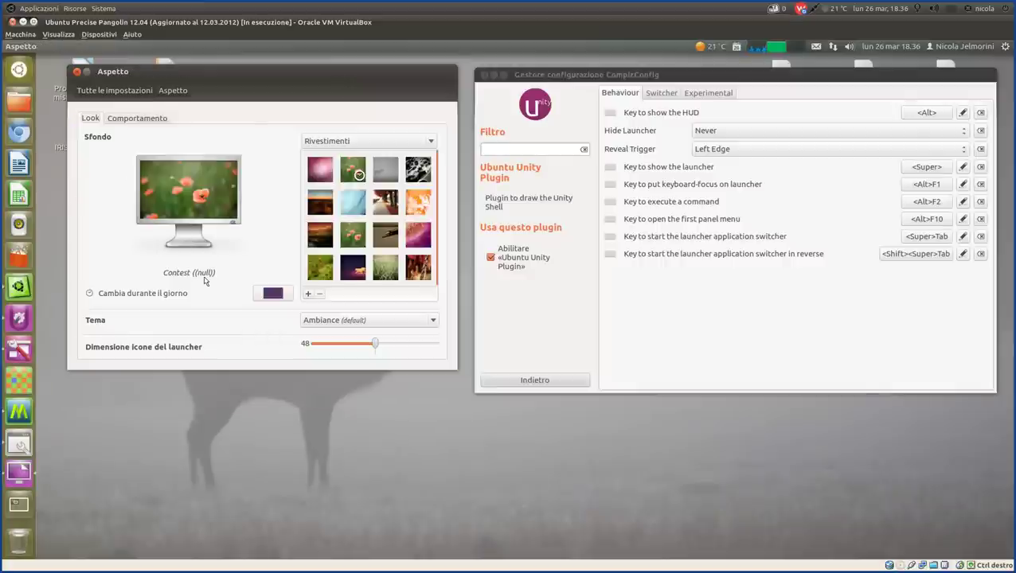
left_click(433, 323)
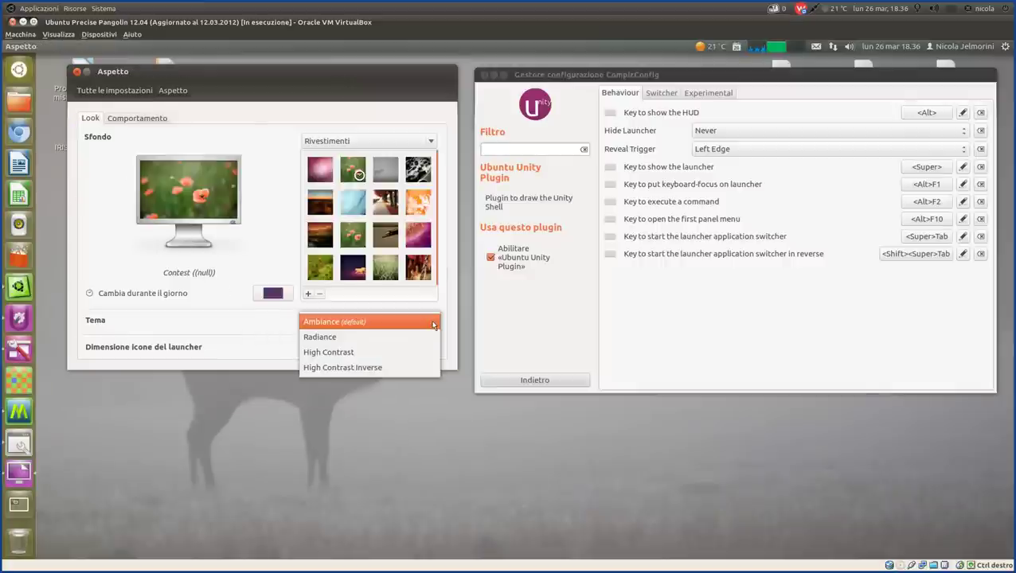
left_click(433, 323)
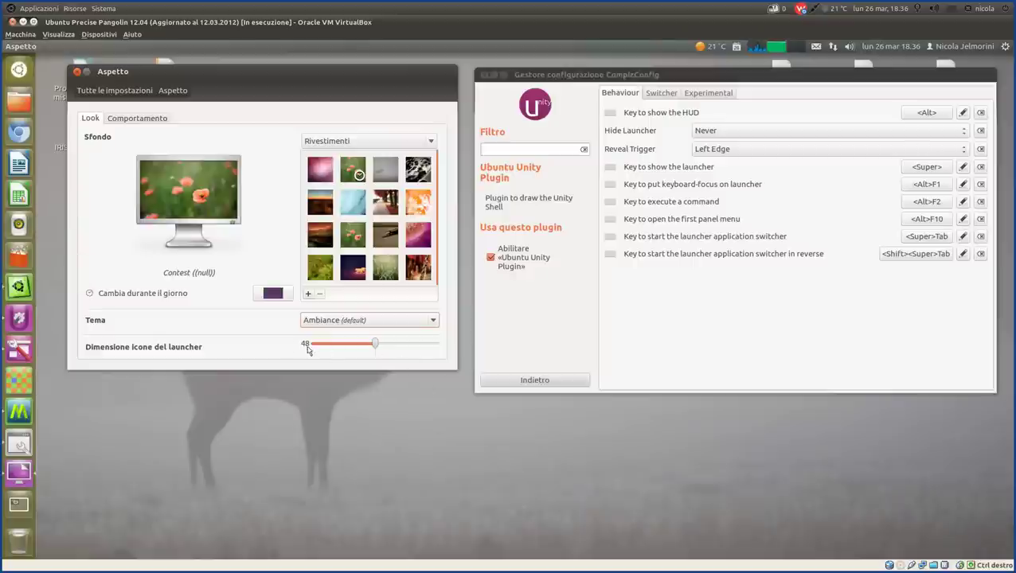
Try a launcher icon size of 59 and set it back to 48
left_click(419, 350)
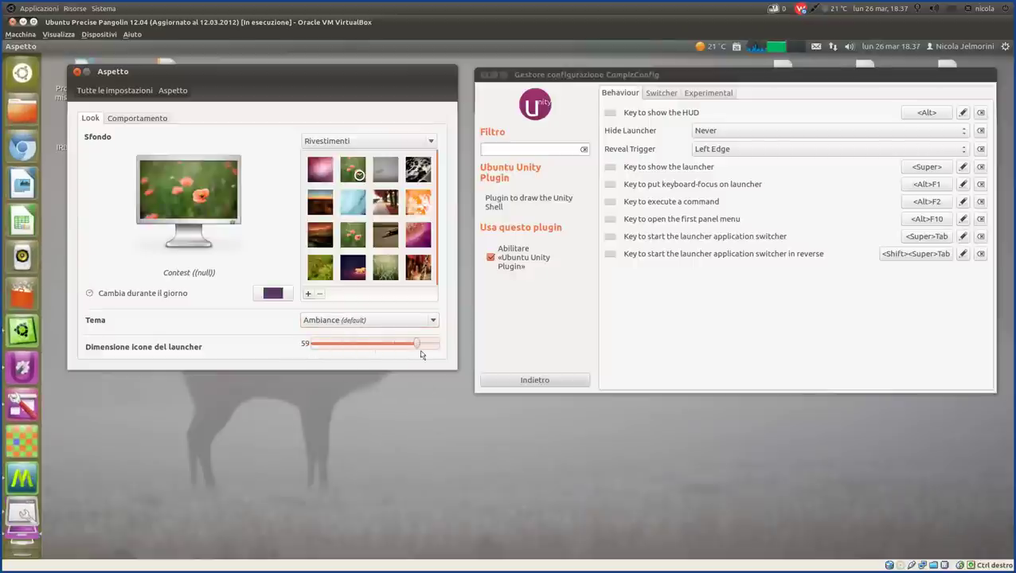
left_click_drag(420, 347, 374, 347)
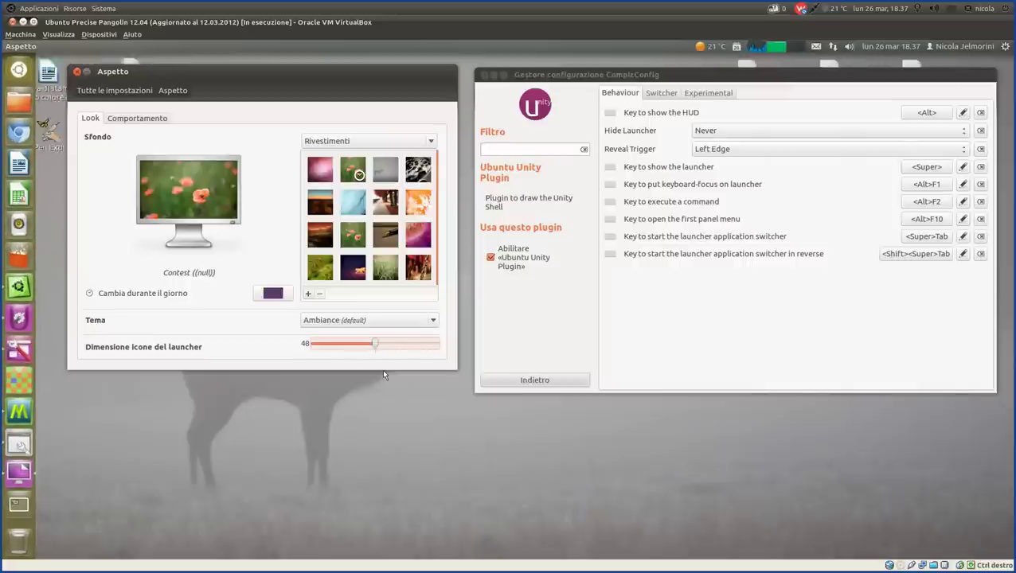
left_click(419, 435)
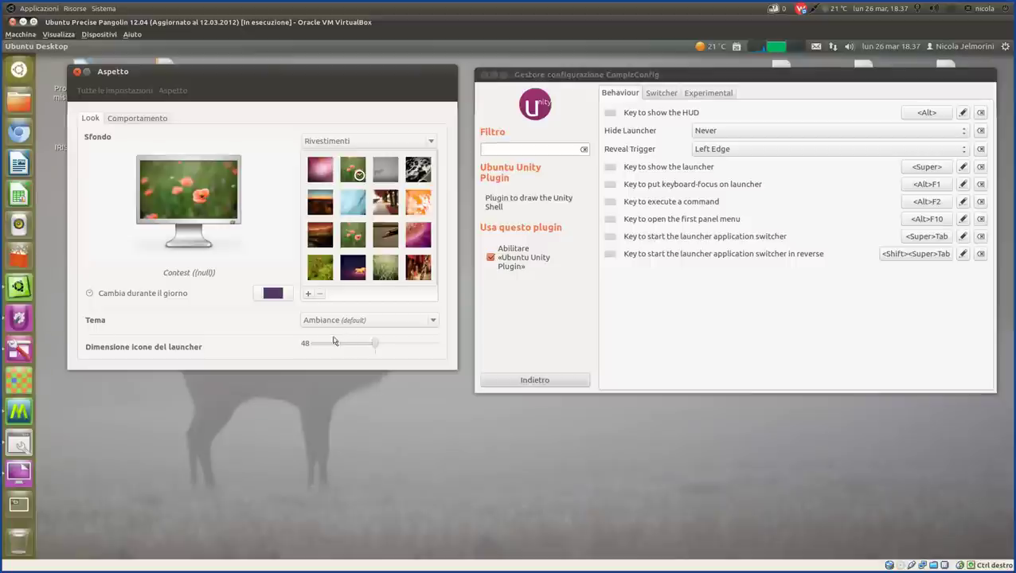
Try turning the launcher's automatic hiding on and back off, and return to the overview of all system settings
left_click(132, 119)
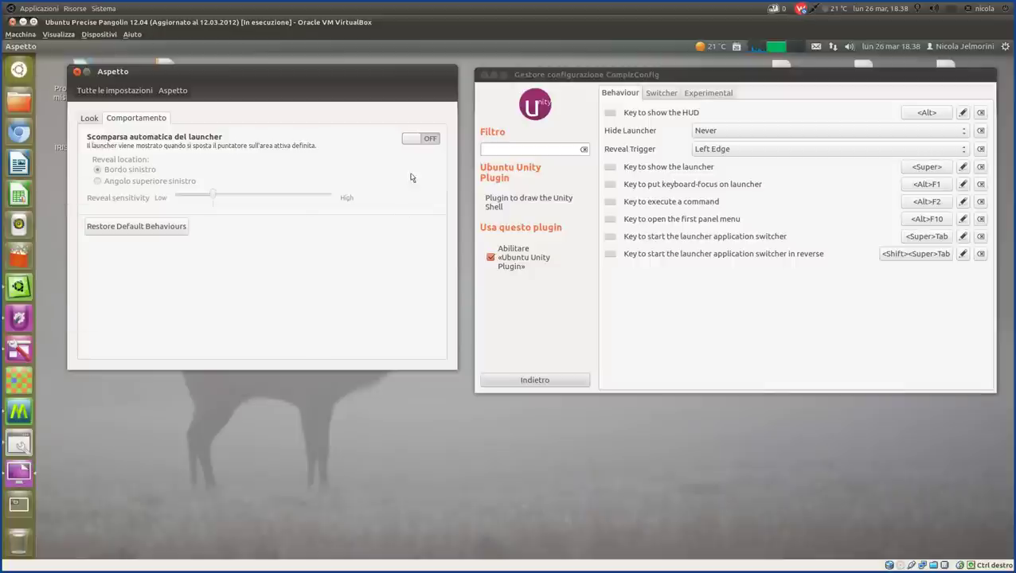
left_click(413, 140)
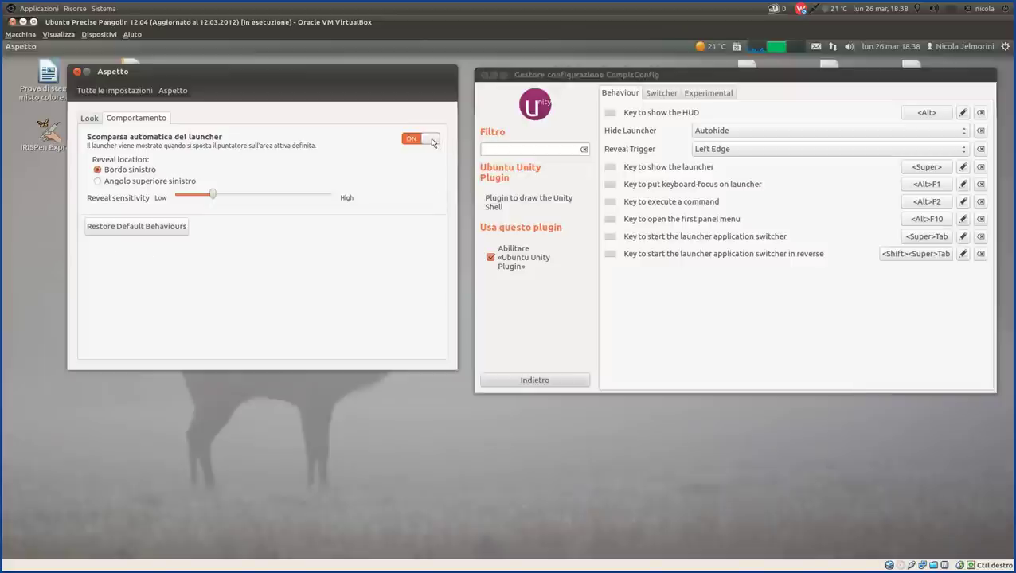
left_click(432, 142)
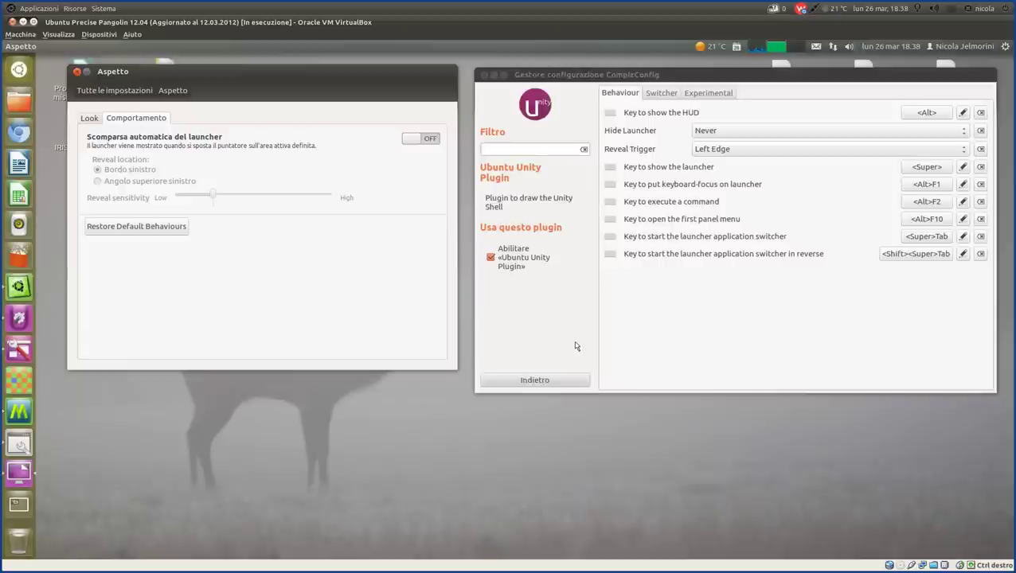
left_click(90, 119)
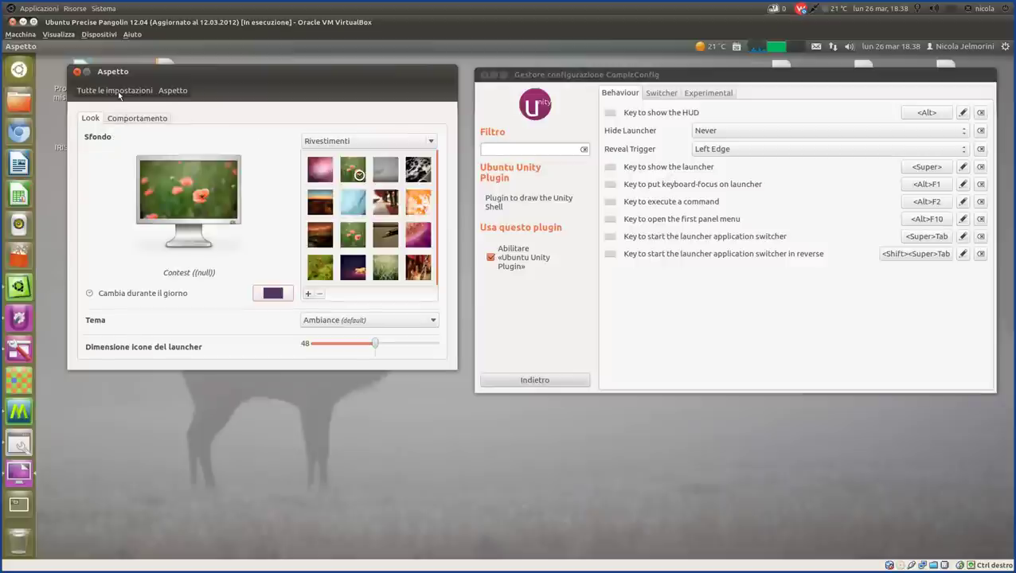
left_click(118, 92)
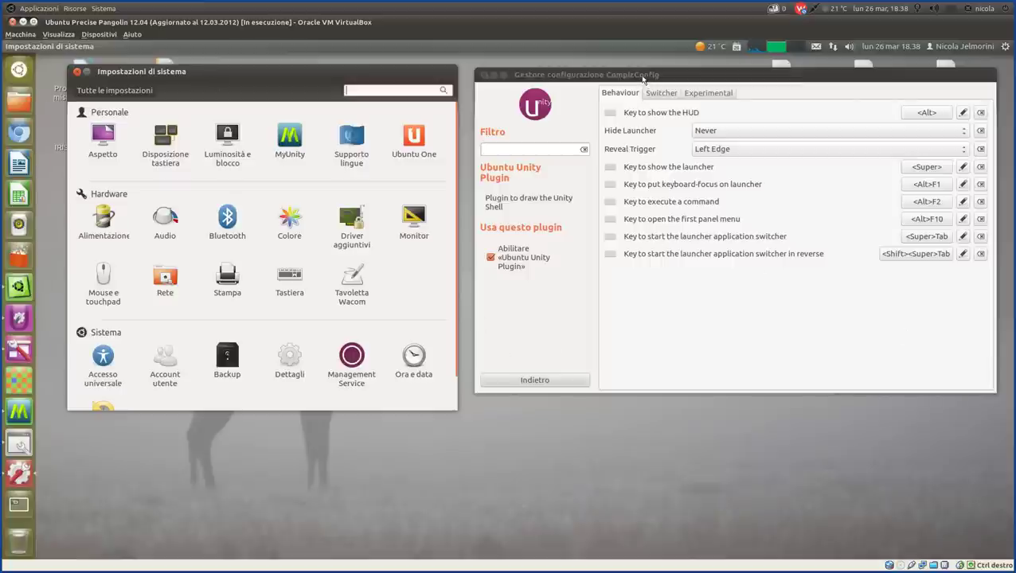
Glance at the Unity plugin's Switcher options in CompizConfig, go back to the plugin list and reopen the Ubuntu Unity Plugin
left_click_drag(646, 79, 649, 80)
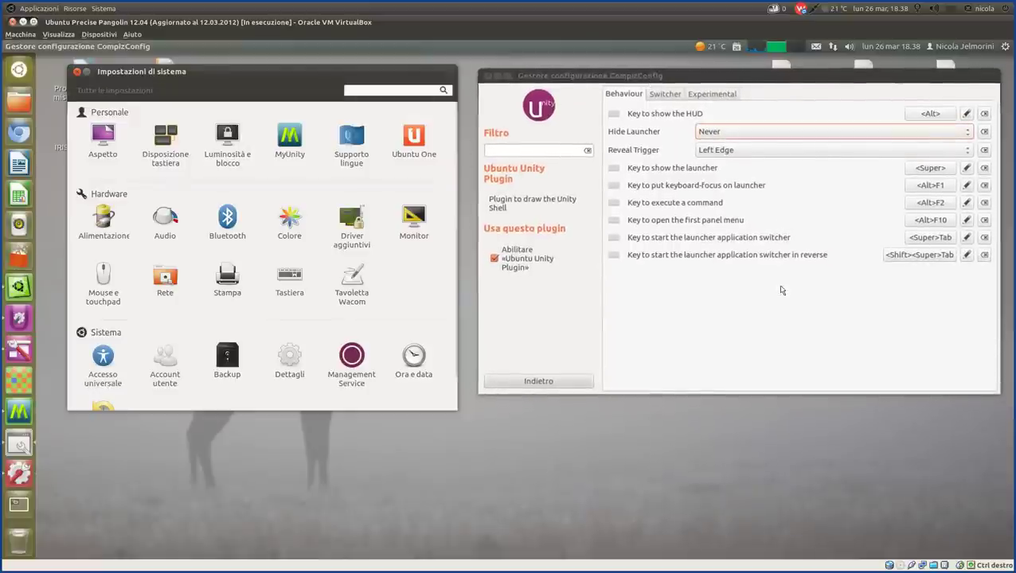
left_click(671, 96)
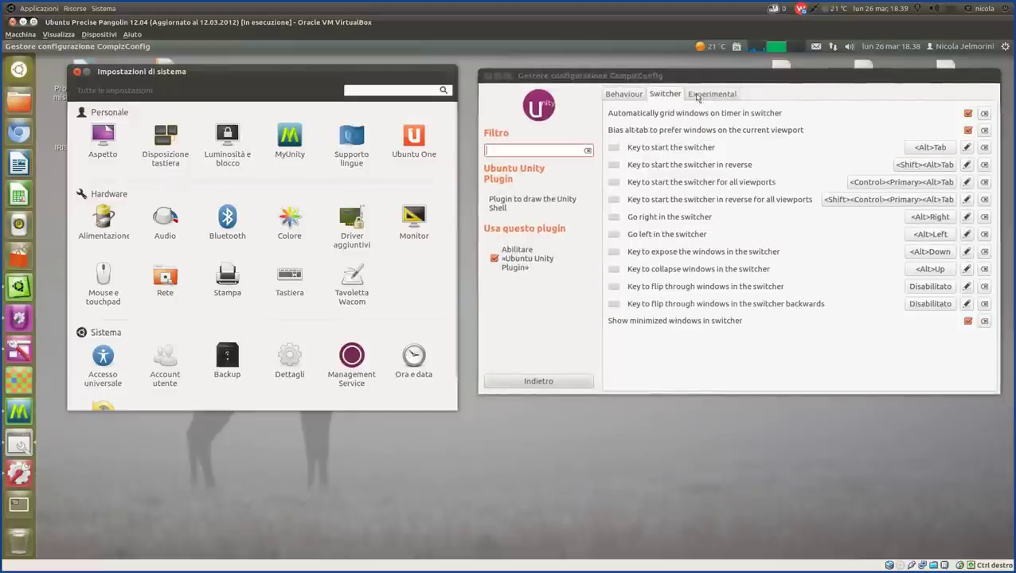
left_click(631, 97)
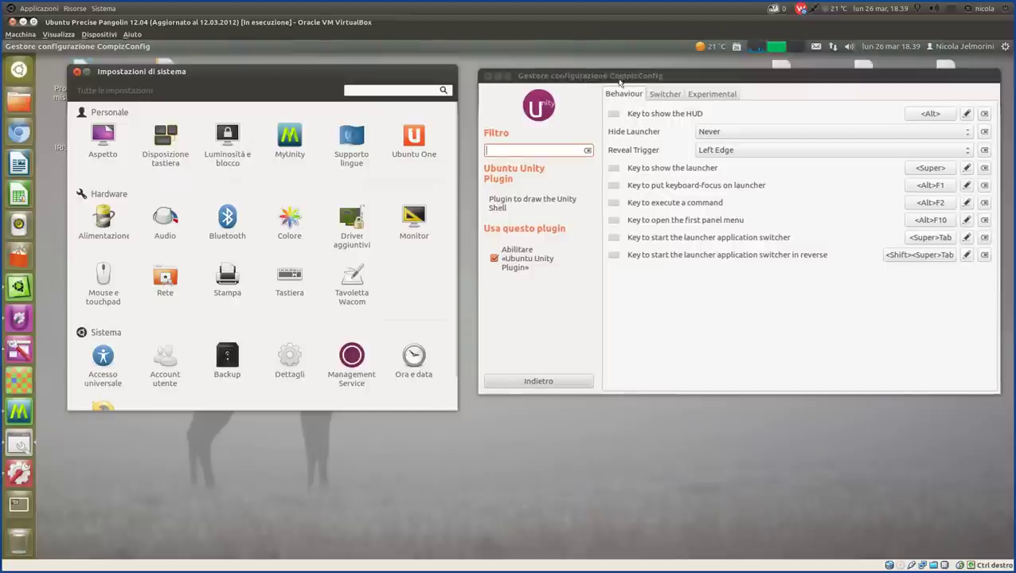
left_click(567, 383)
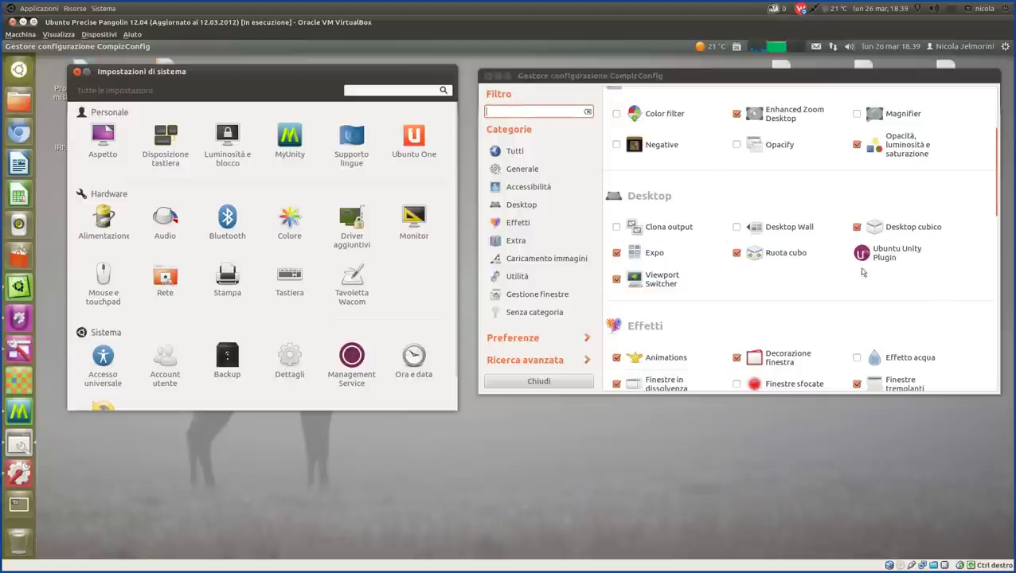
left_click(913, 258)
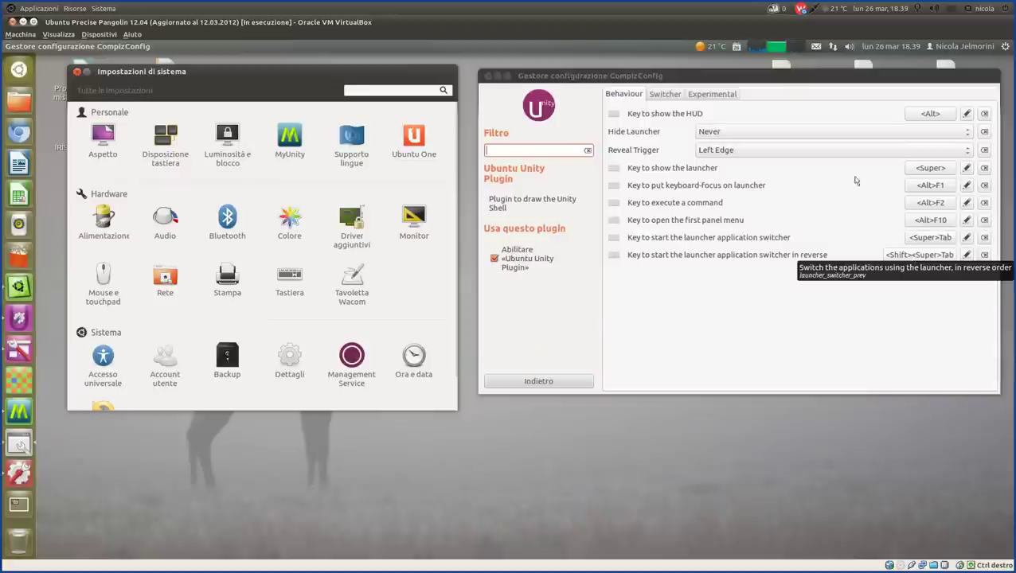
Compare the Behaviour and Switcher options of the Ubuntu Unity Plugin
left_click(667, 94)
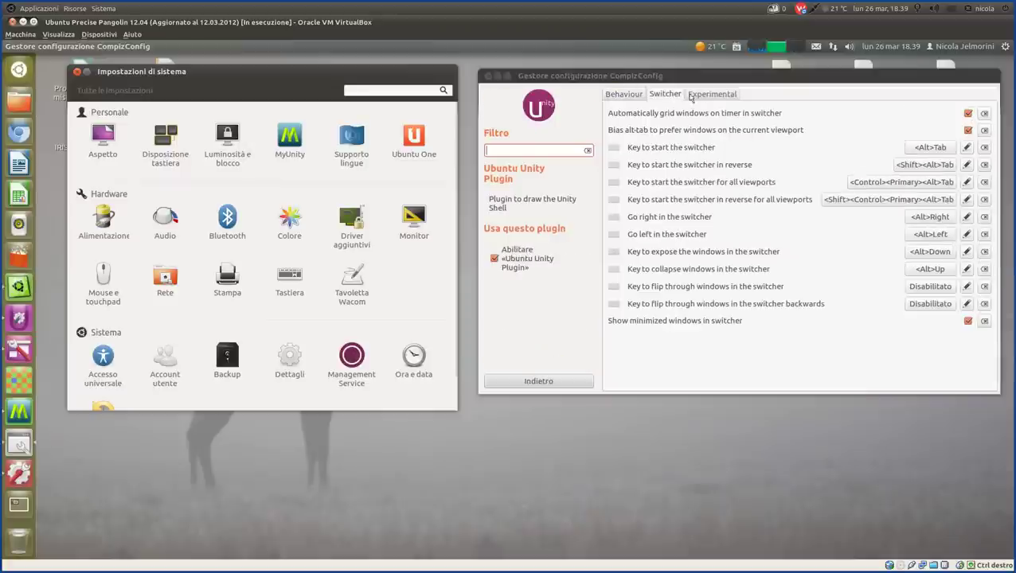
left_click(710, 95)
left_click(637, 96)
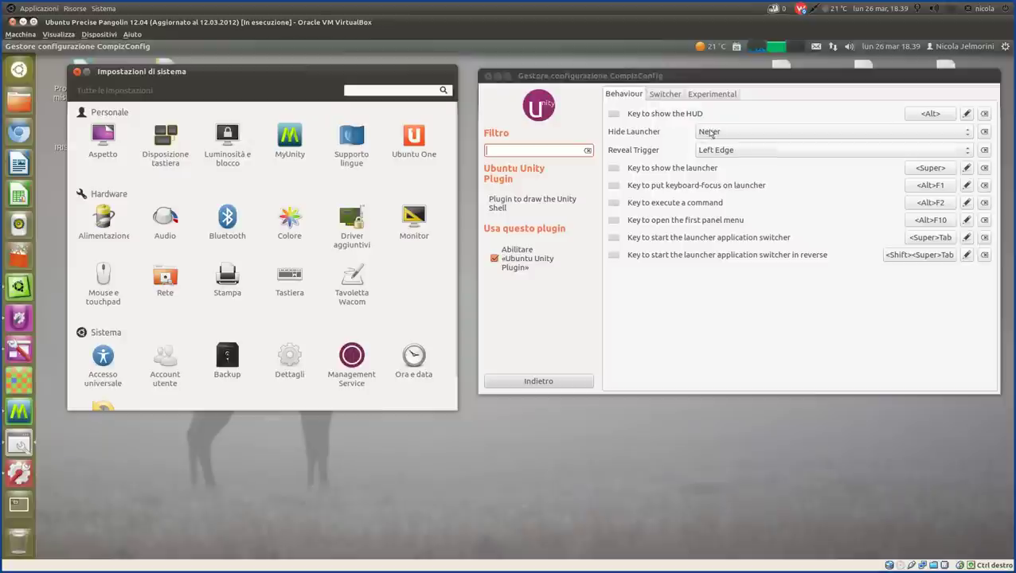
left_click(667, 96)
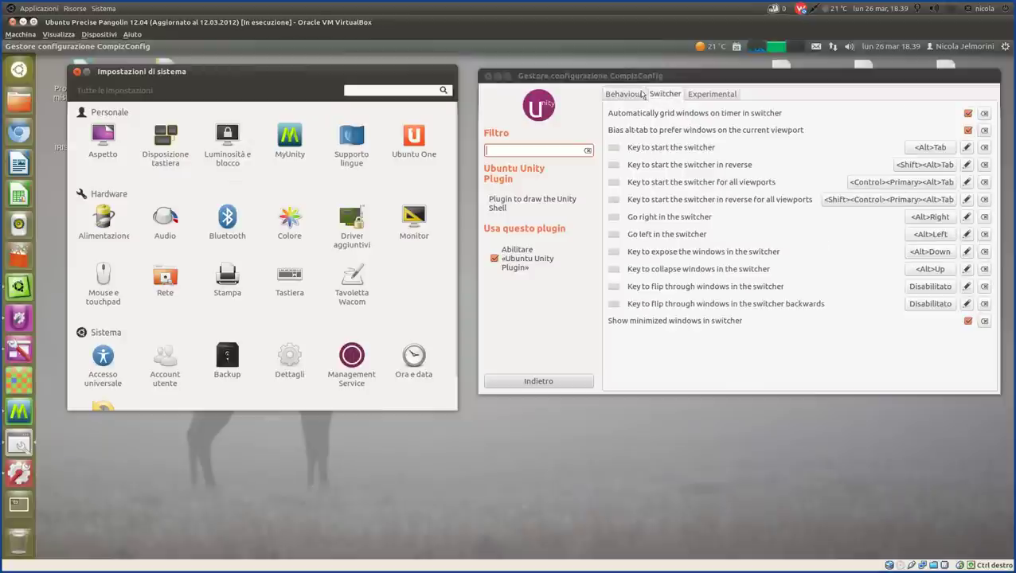
left_click(641, 94)
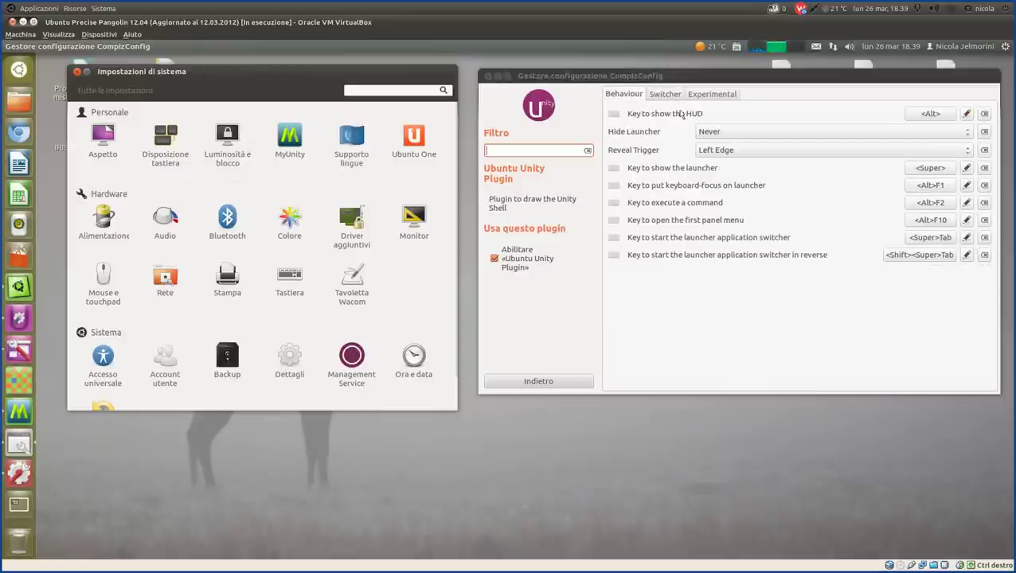
left_click(675, 95)
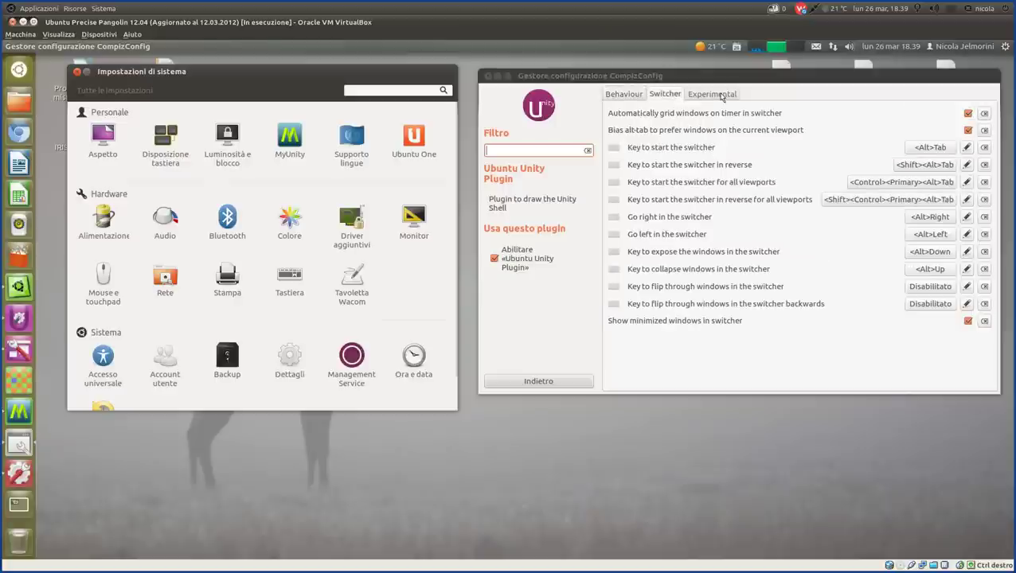
Examine the Experimental options of the Ubuntu Unity Plugin from start to end and return to its Behaviour options
left_click(722, 97)
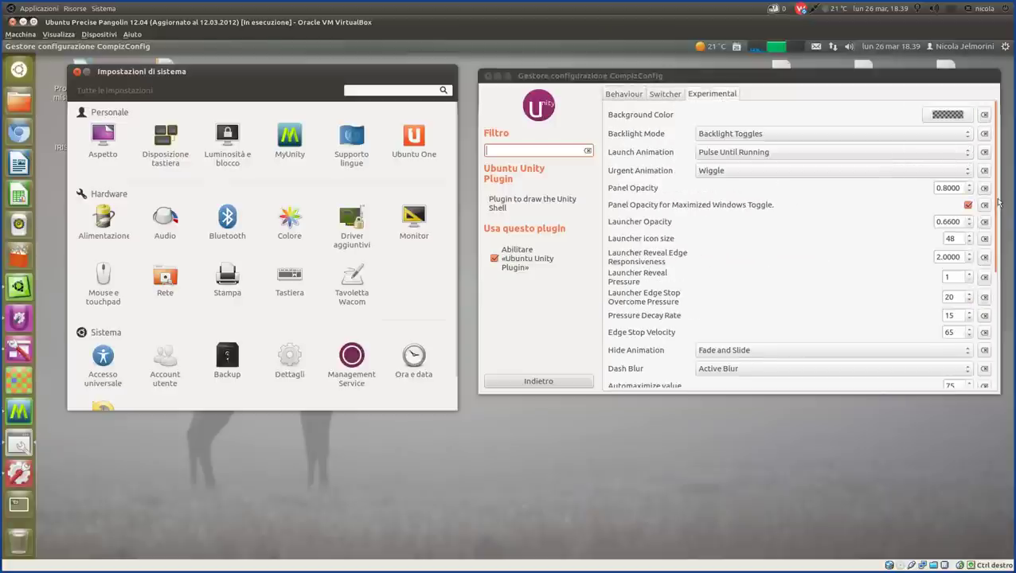
left_click_drag(998, 211, 1005, 87)
left_click_drag(573, 80, 561, 94)
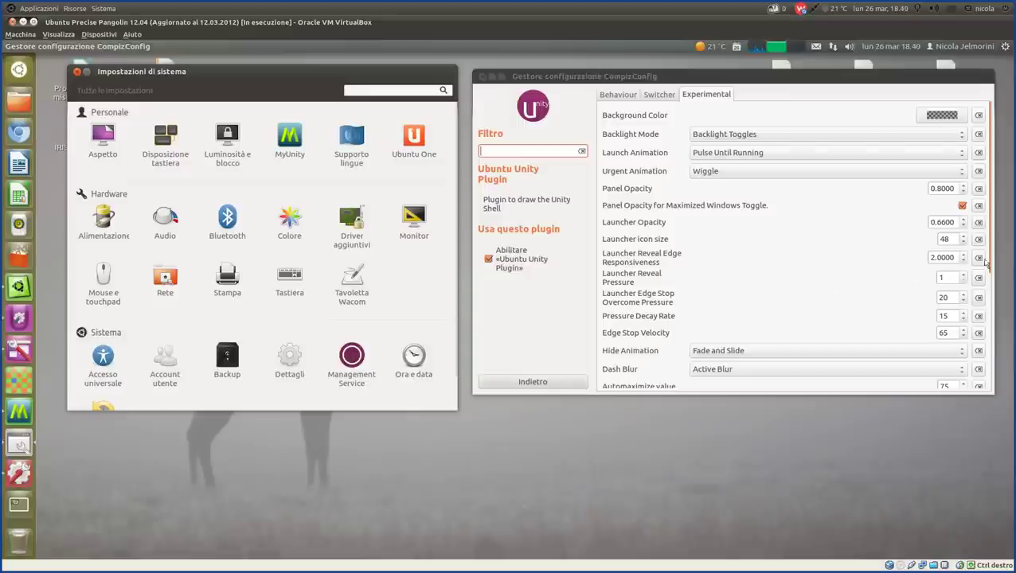
mouse_move(992, 259)
scroll(993, 259, "down", 3)
scroll(796, 334, "up", 3)
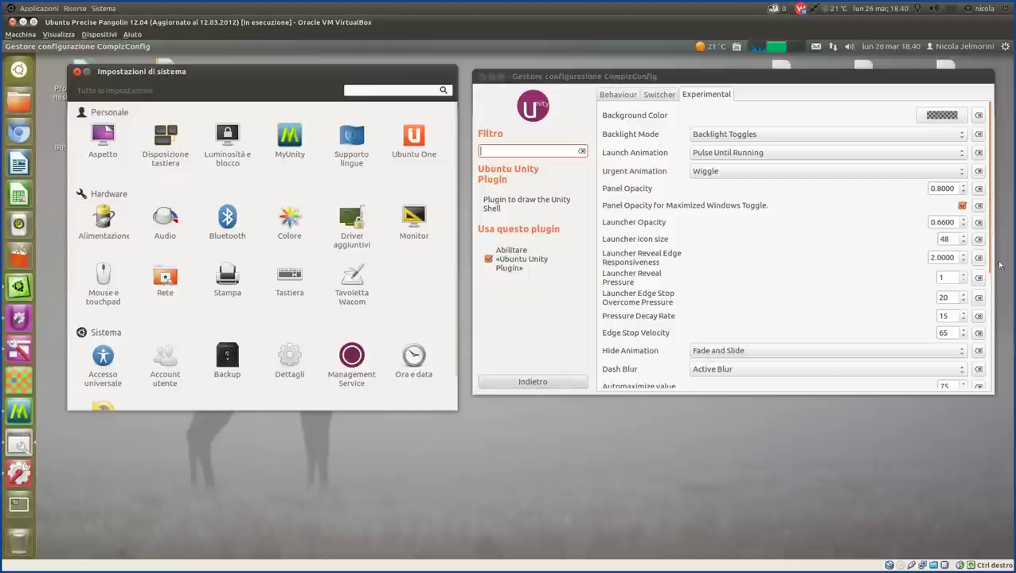
left_click(658, 95)
left_click(613, 96)
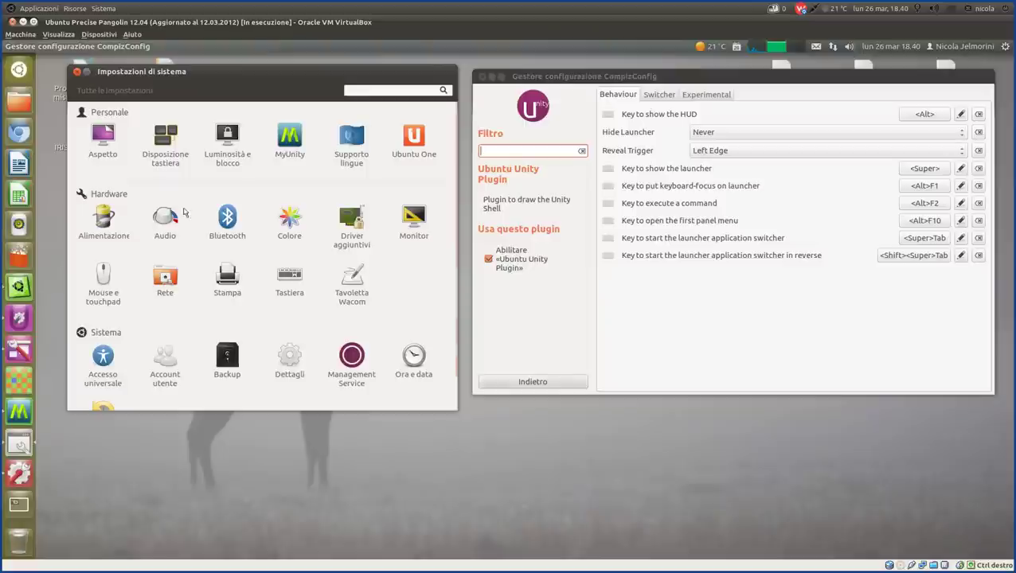
Reopen the Aspetto system settings and minimize the CompizConfig window
left_click(101, 137)
left_click(102, 137)
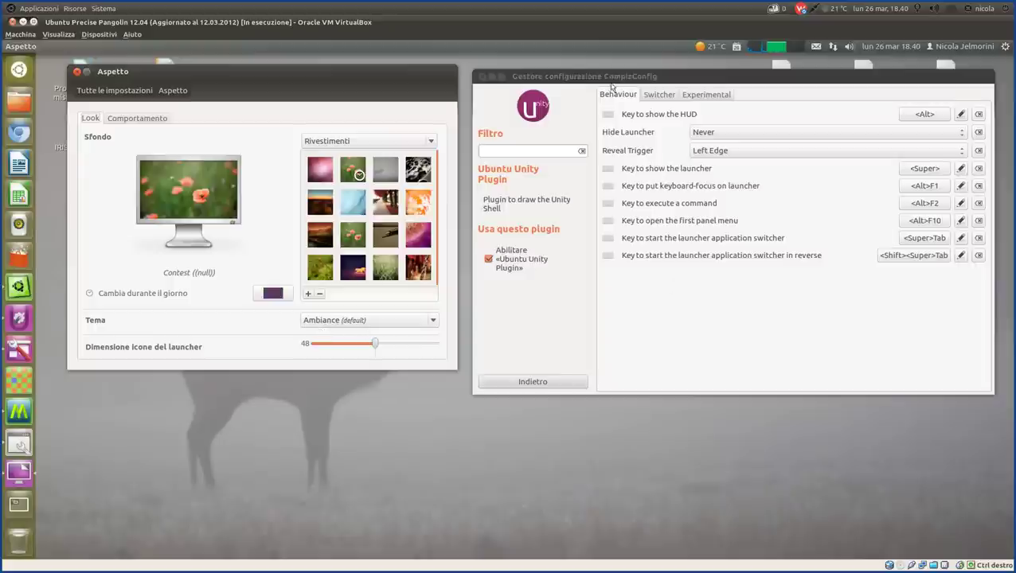
left_click_drag(606, 81, 612, 86)
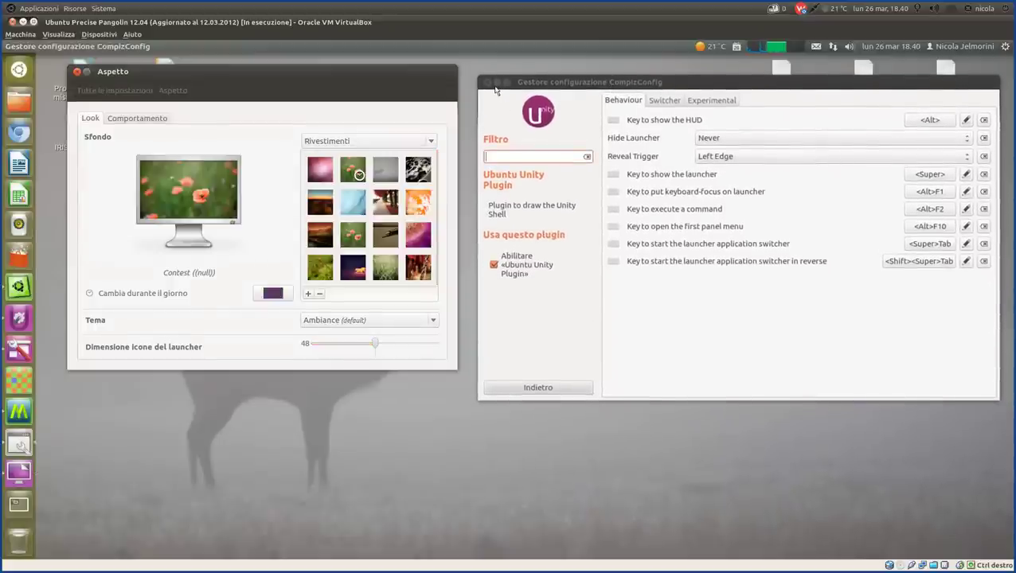
left_click(494, 83)
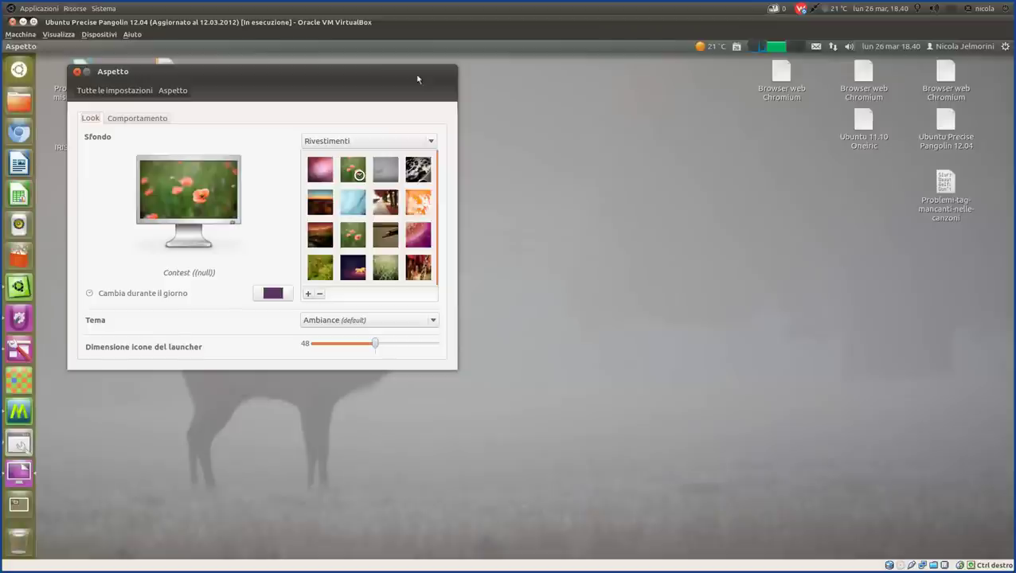
Review the Look and Comportamento settings of Aspetto, and return to the overview of all system settings
mouse_move(396, 75)
left_mouse_down()
mouse_move(525, 82)
mouse_move(414, 70)
left_mouse_up()
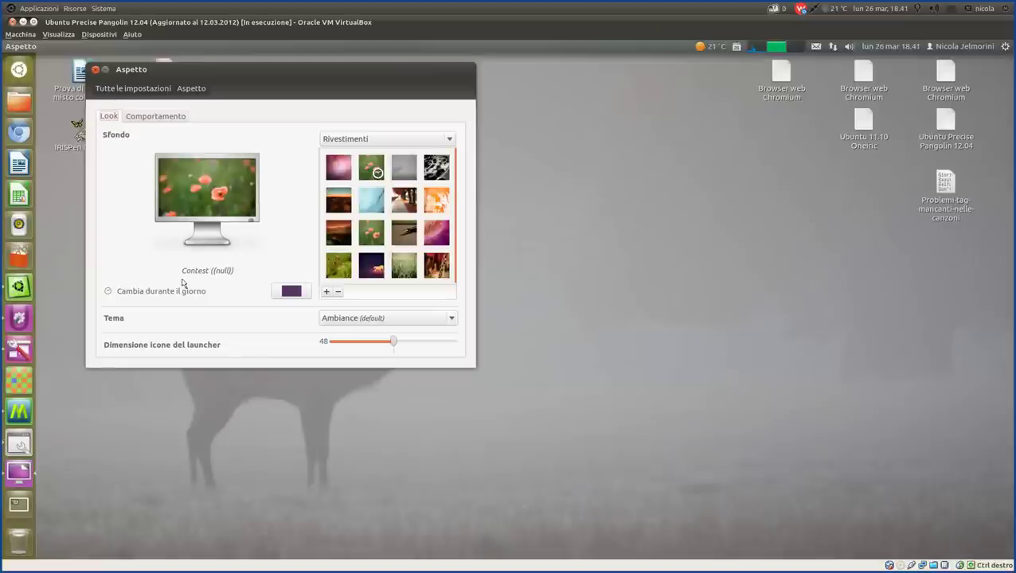
left_click(163, 117)
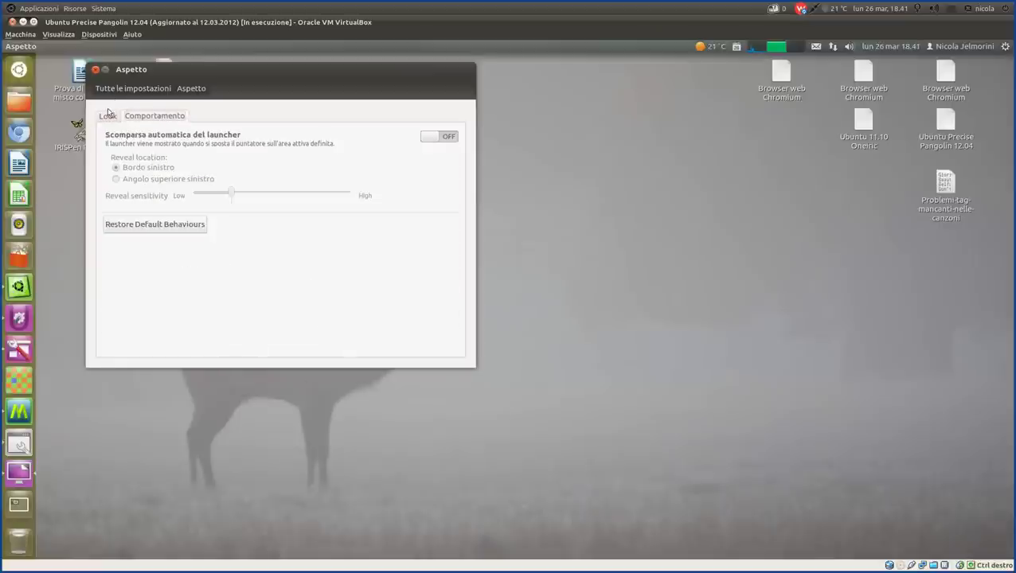
left_click(108, 117)
left_click(131, 118)
left_click(133, 89)
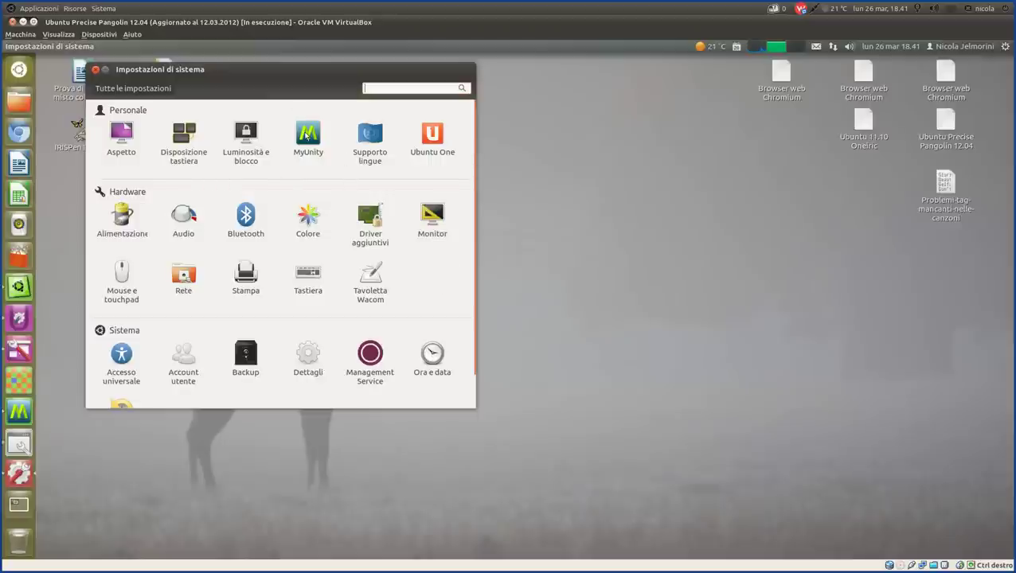
Bring up MyUnity beside the system settings window and reopen the Aspetto settings for a side-by-side comparison
left_click_drag(332, 69, 284, 72)
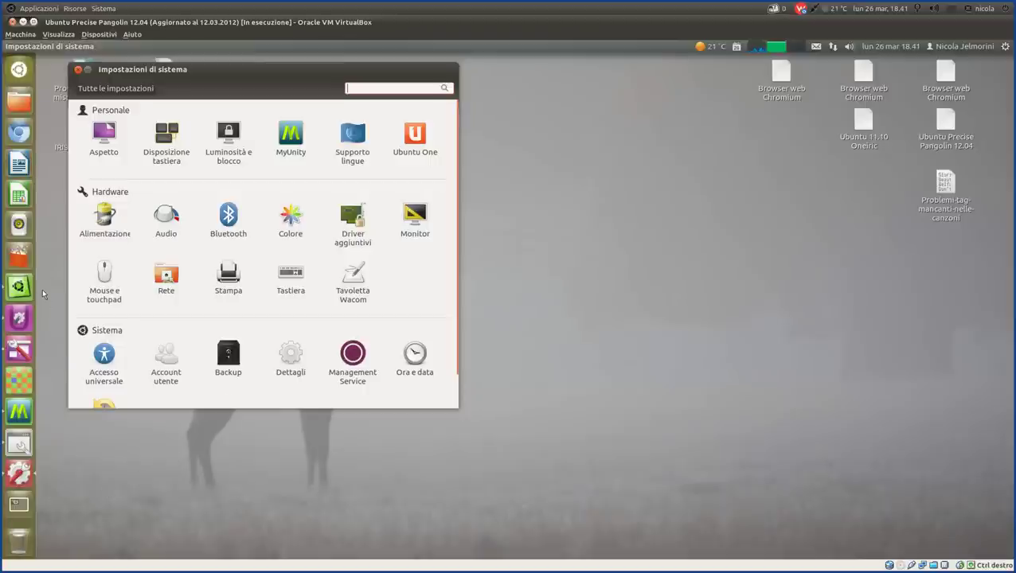
left_click_drag(280, 69, 342, 66)
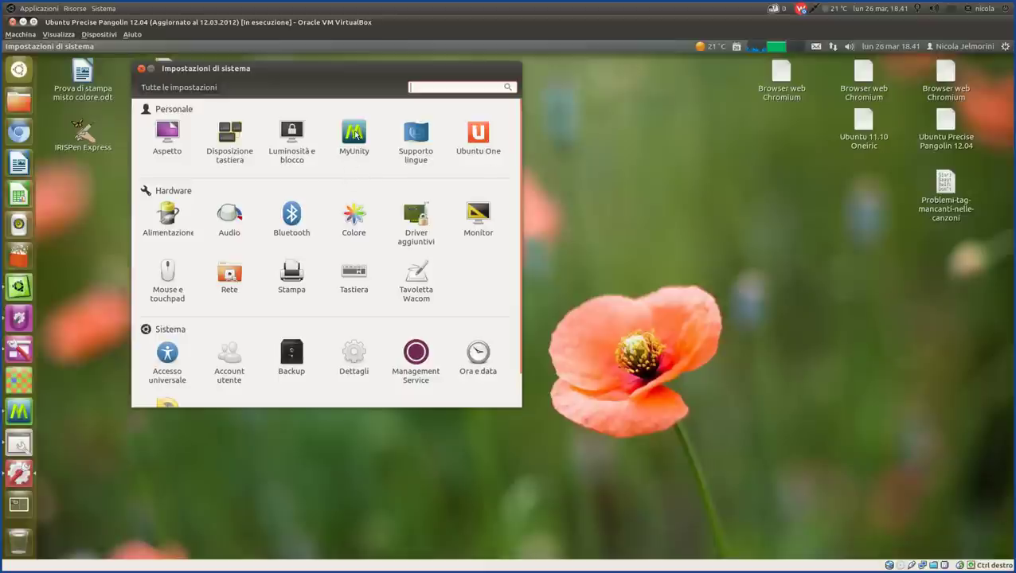
left_click(17, 412)
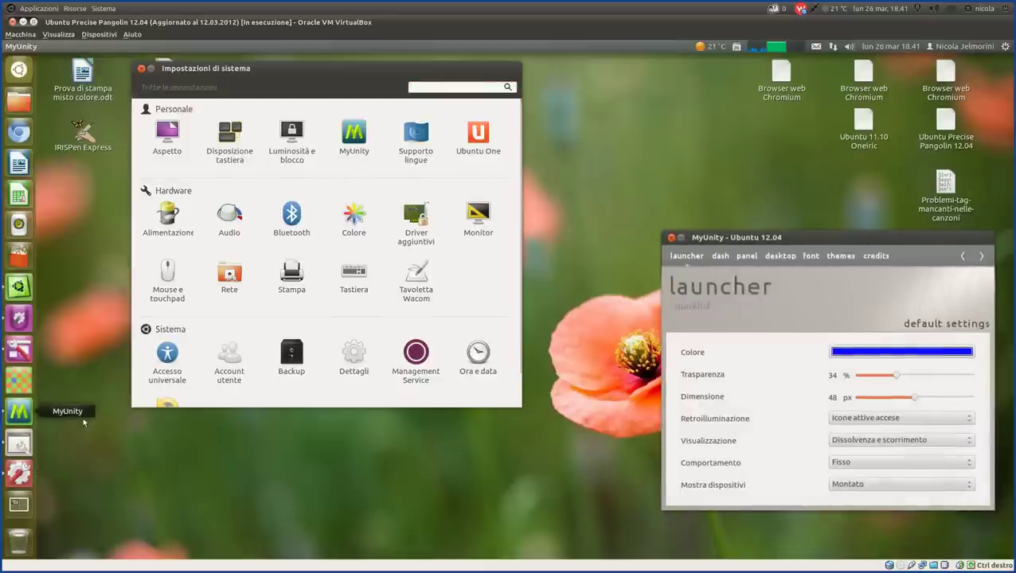
left_click_drag(857, 237, 752, 93)
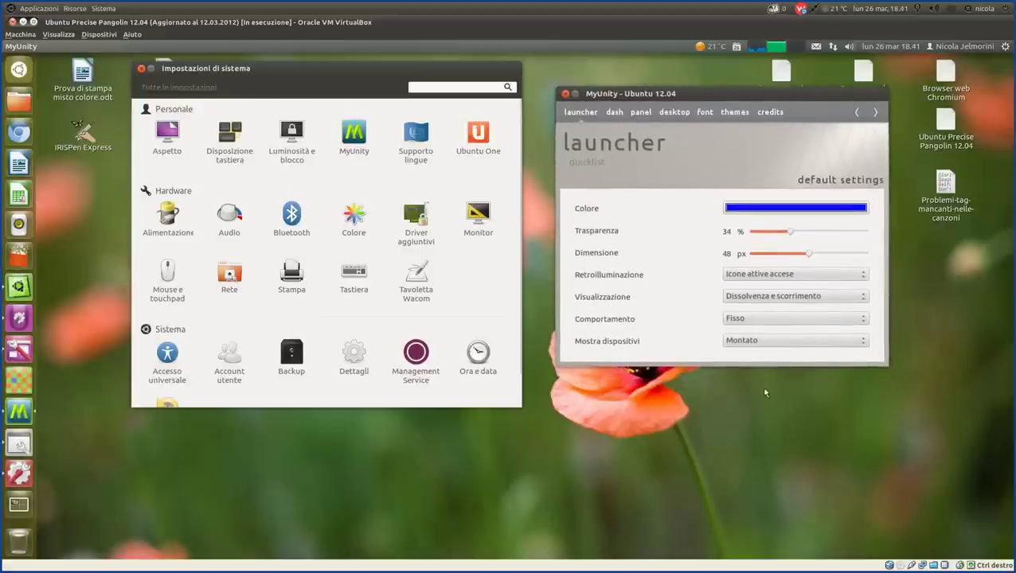
left_click(164, 134)
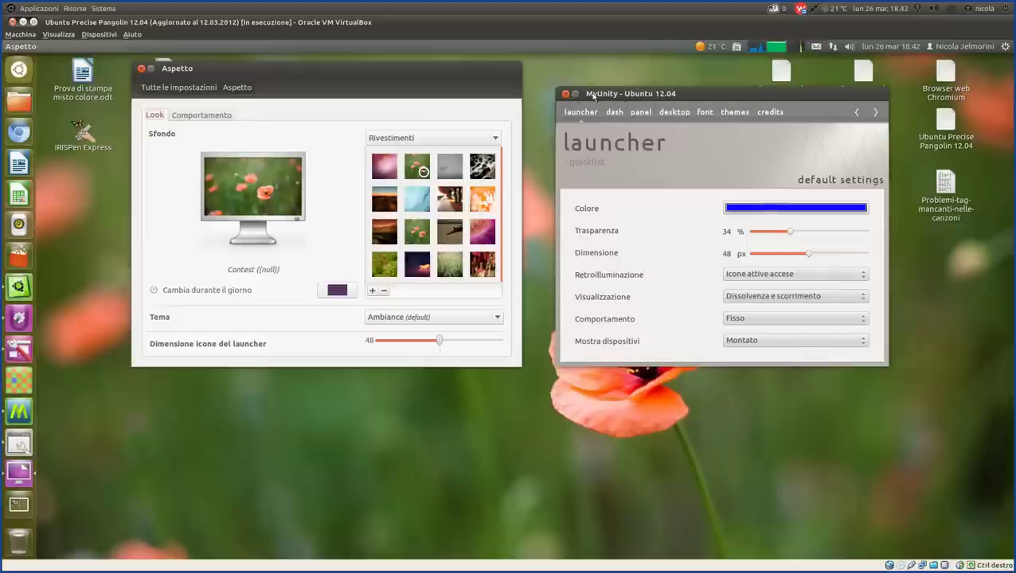
mouse_move(681, 96)
left_mouse_down()
mouse_move(684, 83)
mouse_move(686, 93)
left_mouse_up()
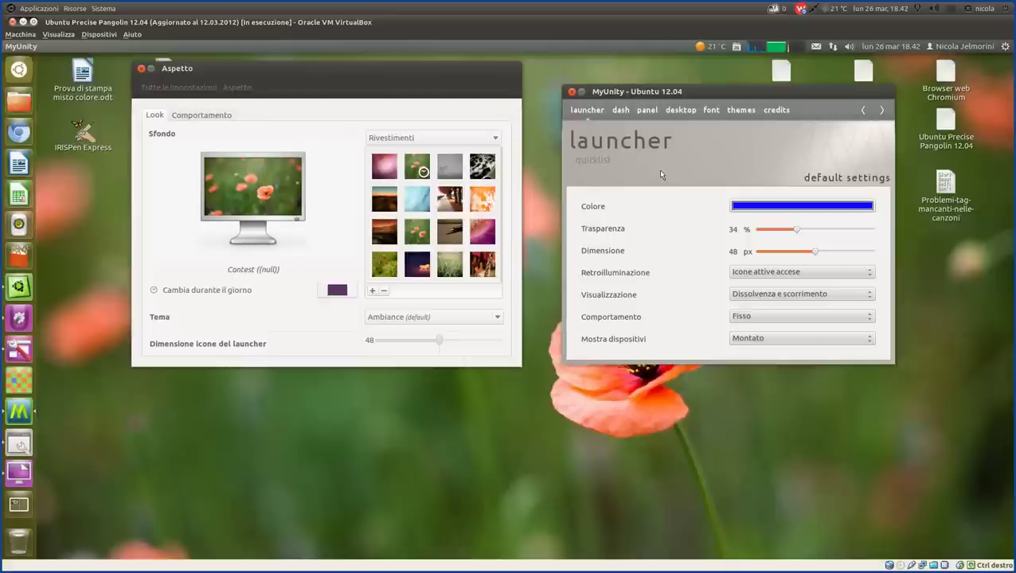
Compare the chromium-browser quicklist entries in MyUnity with the quicklist of Chromium's launcher icon
left_click(593, 161)
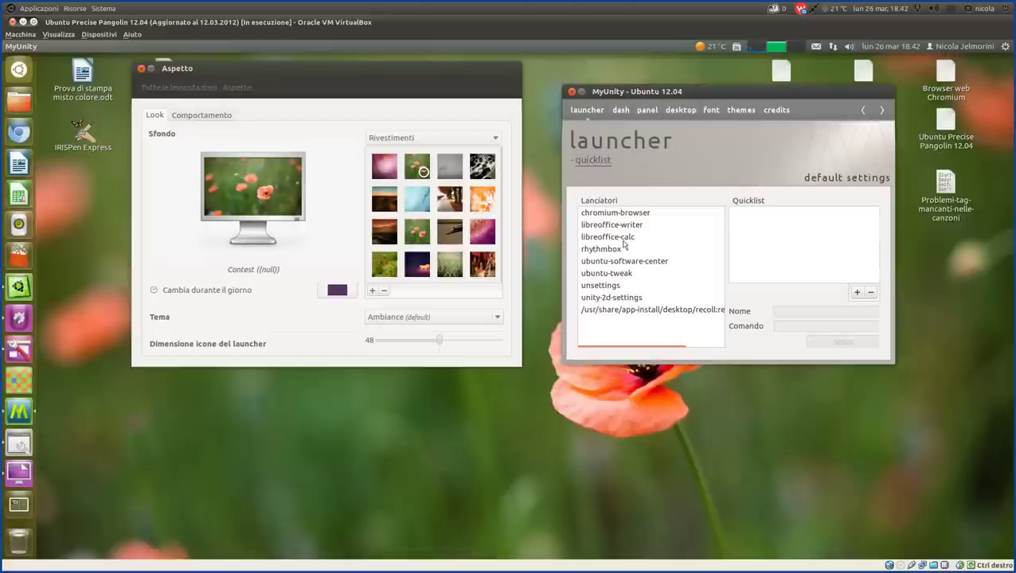
left_click(628, 213)
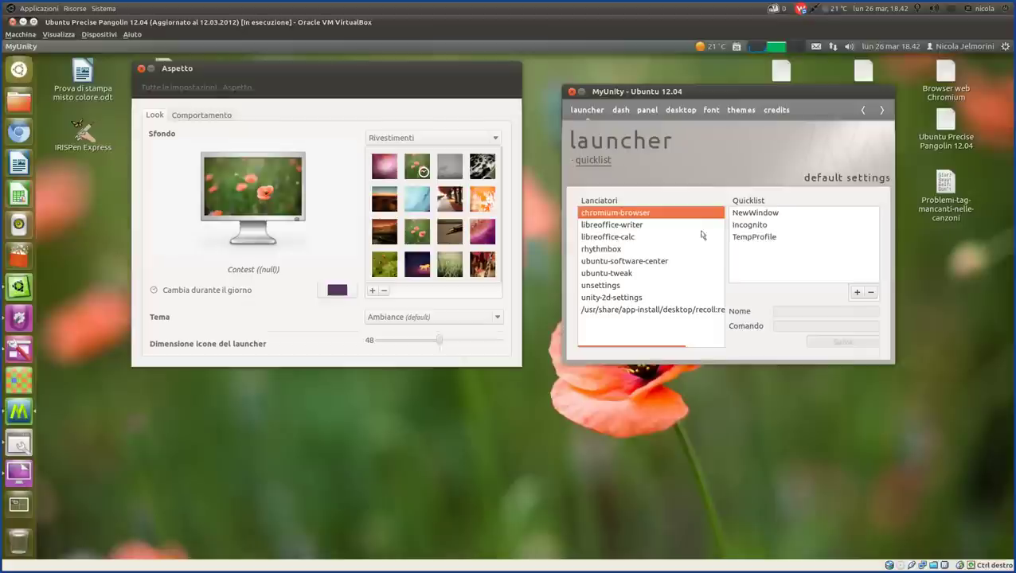
right_click(10, 121)
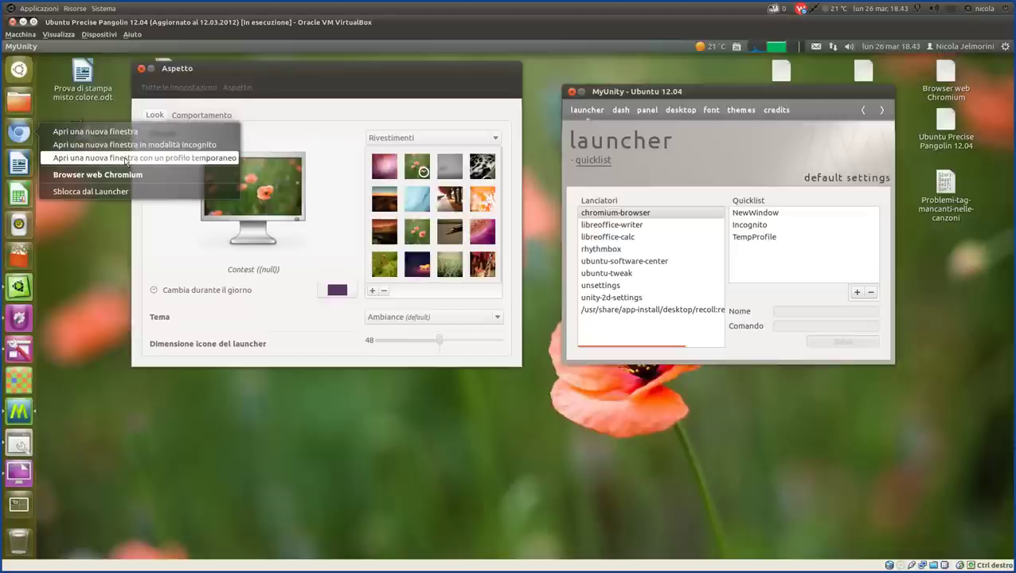
left_click(577, 217)
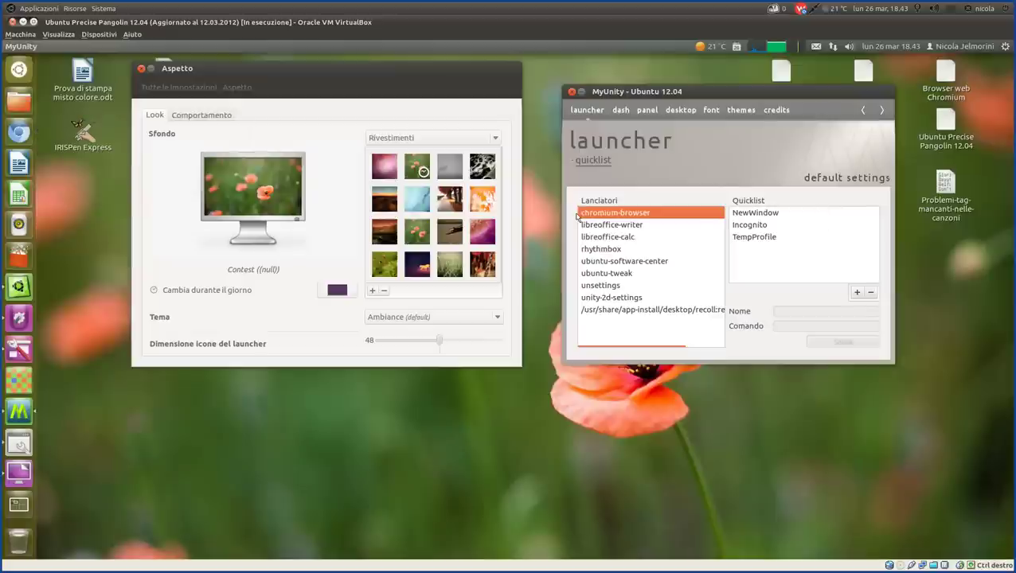
left_click(754, 224)
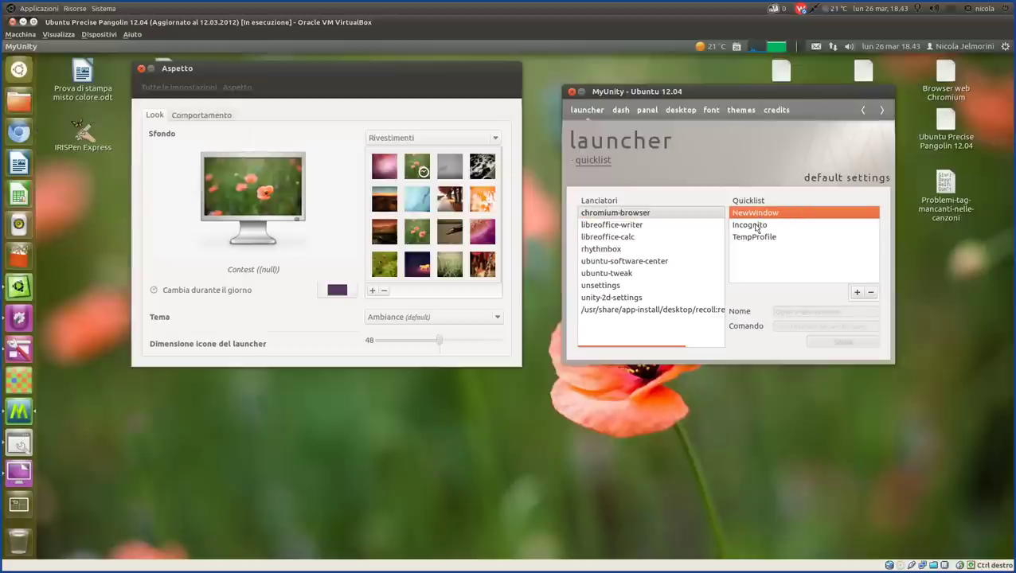
left_click(756, 236)
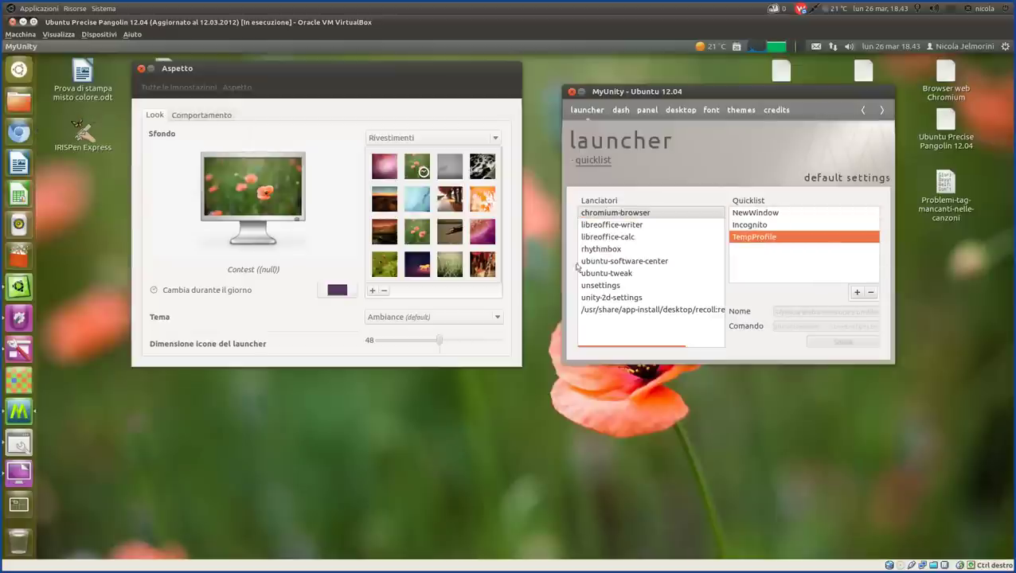
Compare the ubuntu-tweak quicklist in MyUnity with the quicklist of Ubuntu Tweak's launcher icon
left_click(619, 274)
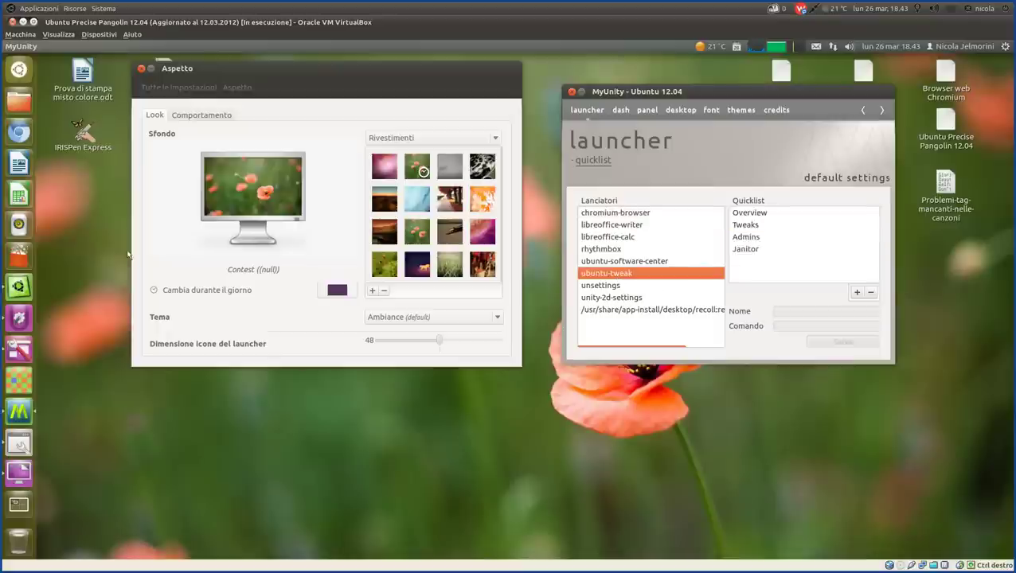
right_click(19, 286)
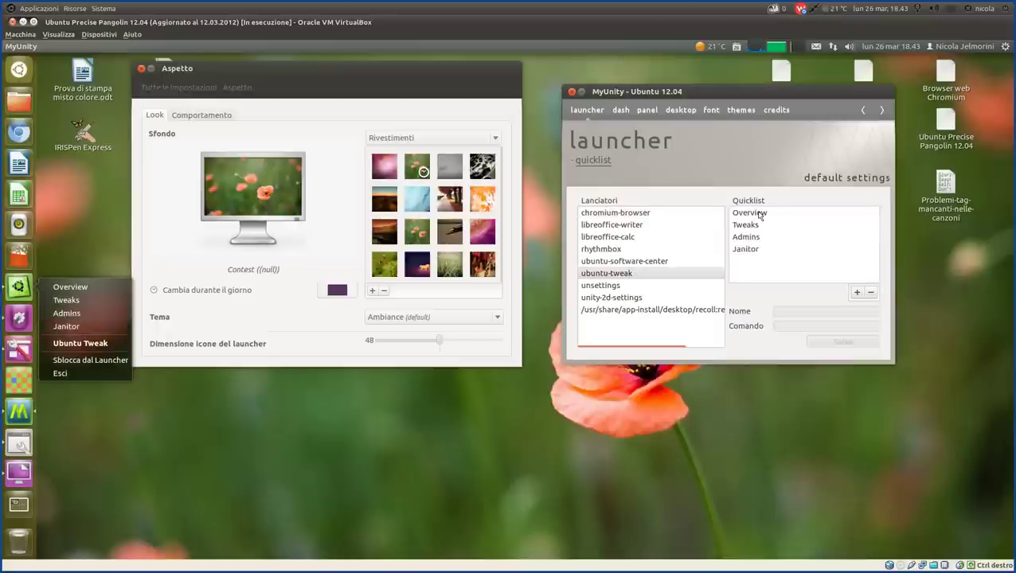
left_click(876, 260)
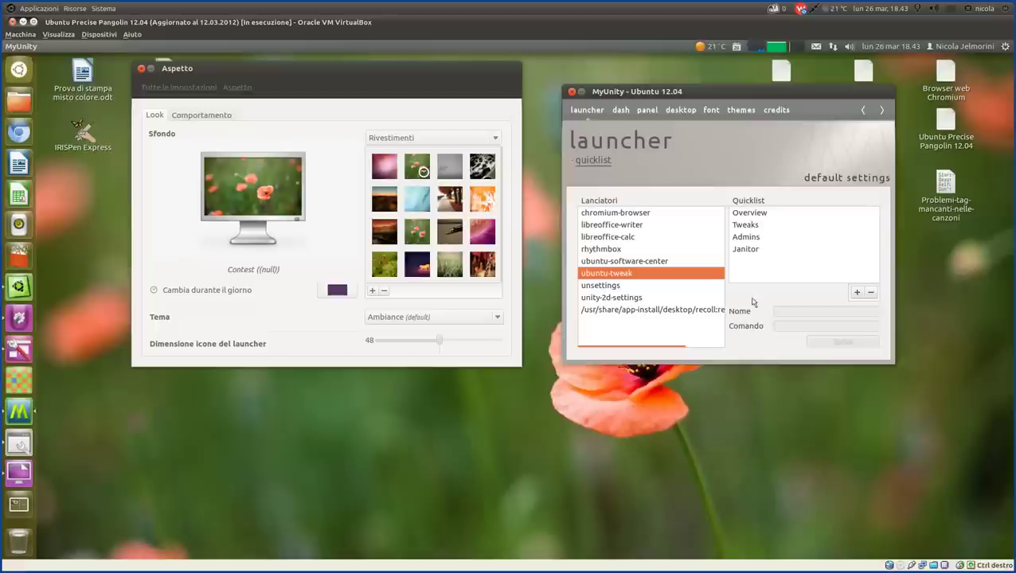
Check Recoll's launcher quicklist, start Recoll, and try to view its quicklist in MyUnity, dismissing the error dialog
right_click(21, 388)
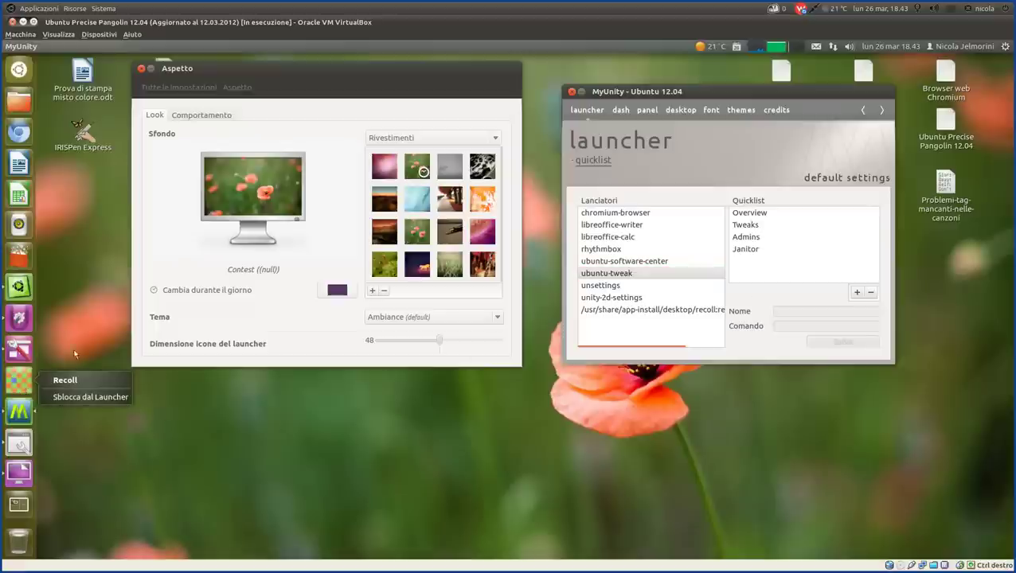
left_click(22, 384)
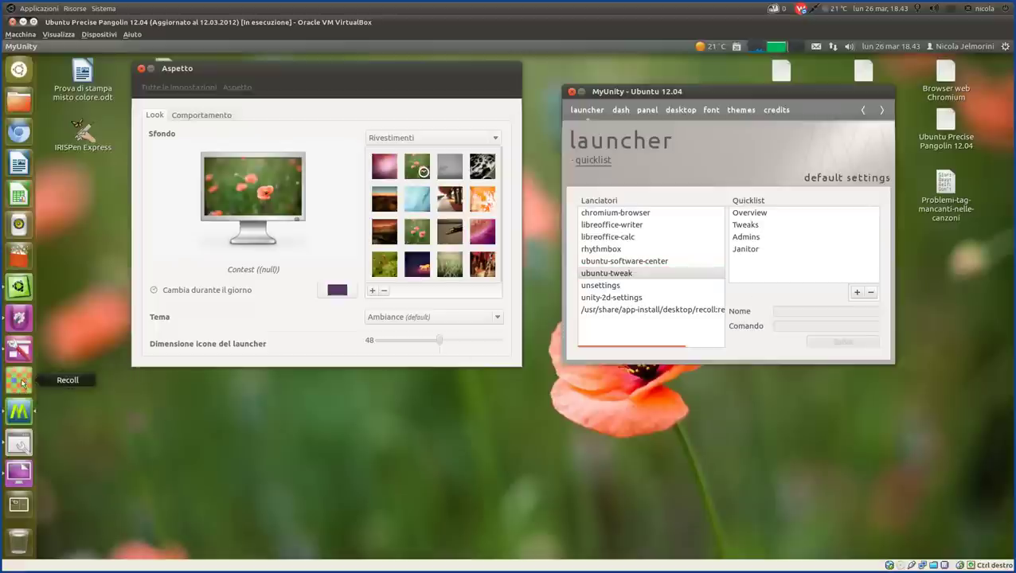
left_click(641, 318)
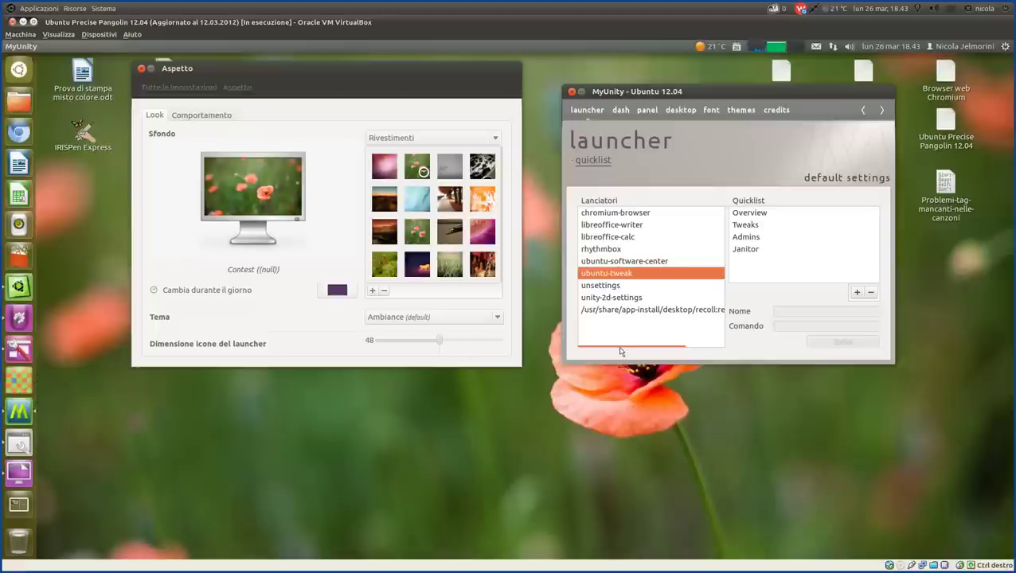
left_click(644, 314)
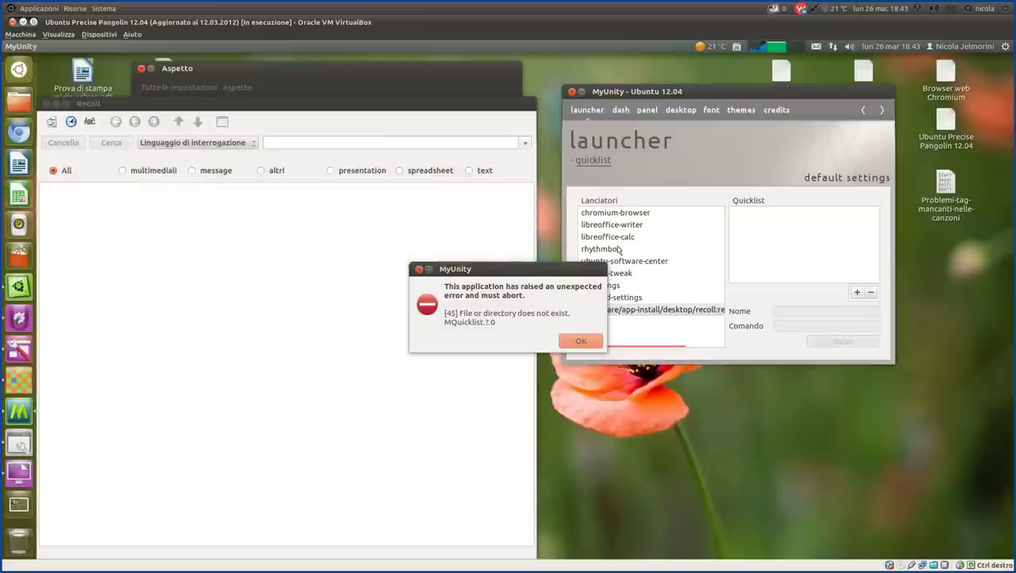
left_click(579, 342)
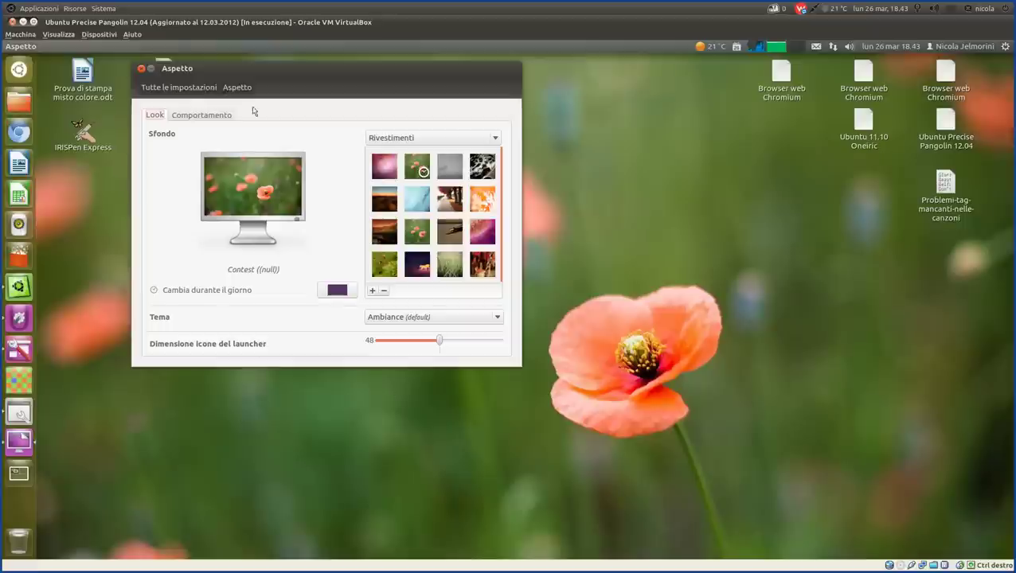
Shift the Aspetto window aside and check the quicklist of Recoll's launcher icon again
left_click_drag(274, 72, 251, 70)
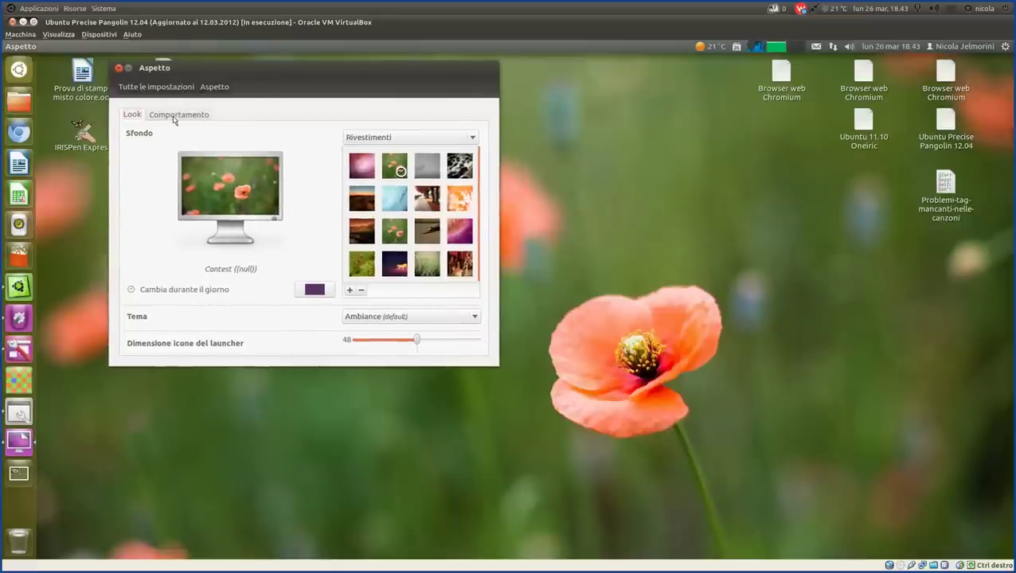
right_click(24, 385)
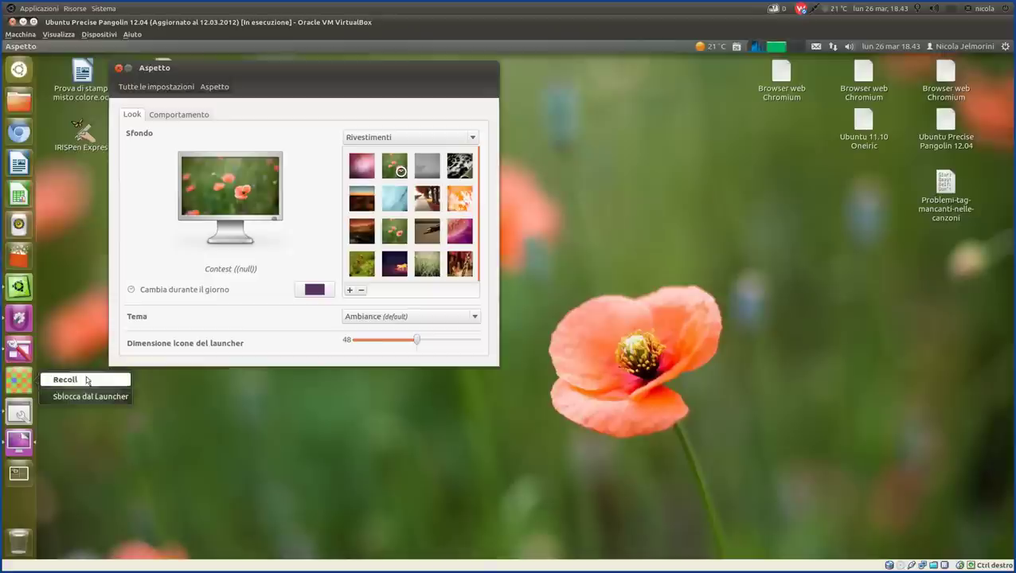
left_click(191, 424)
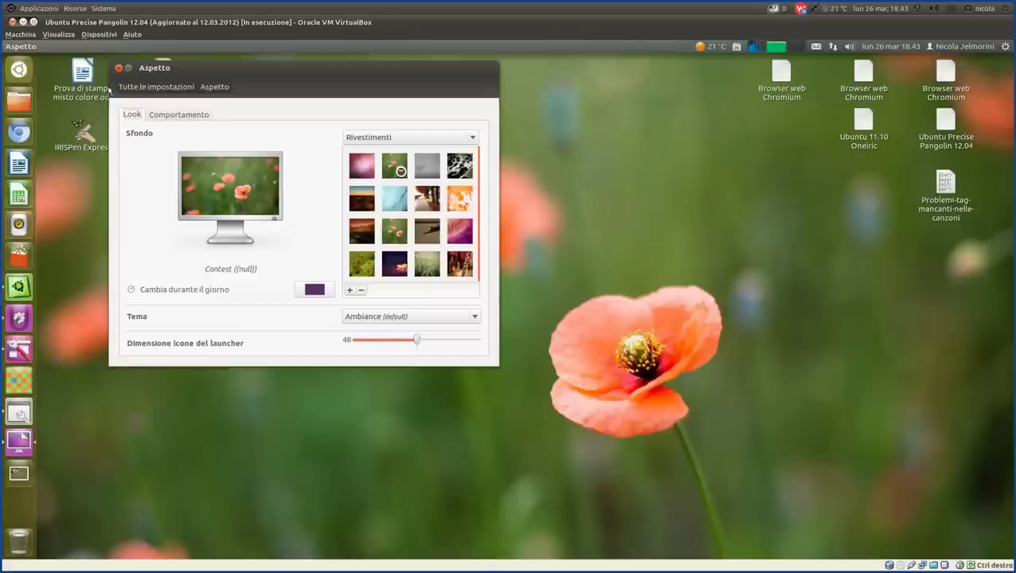
Restart MyUnity from the full system settings, dismiss the 2D mode notice and place its window beside the settings
left_click(150, 88)
left_click(334, 133)
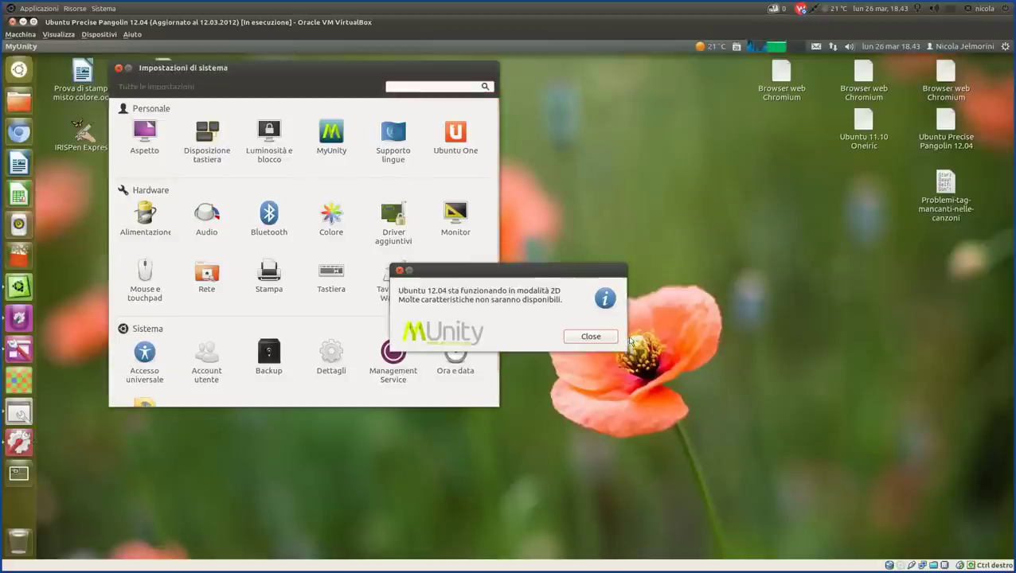
left_click(591, 338)
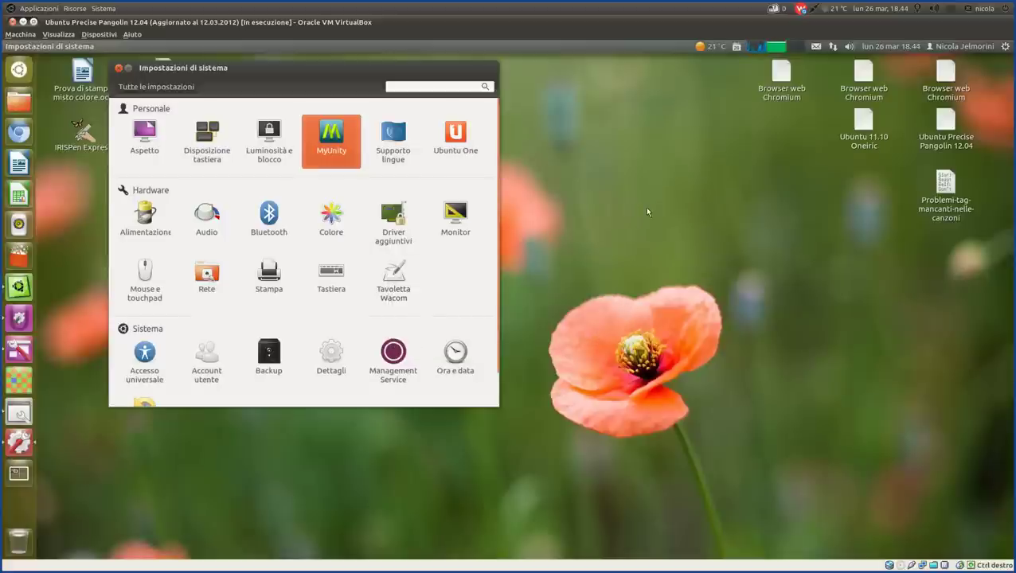
left_click_drag(243, 74, 222, 67)
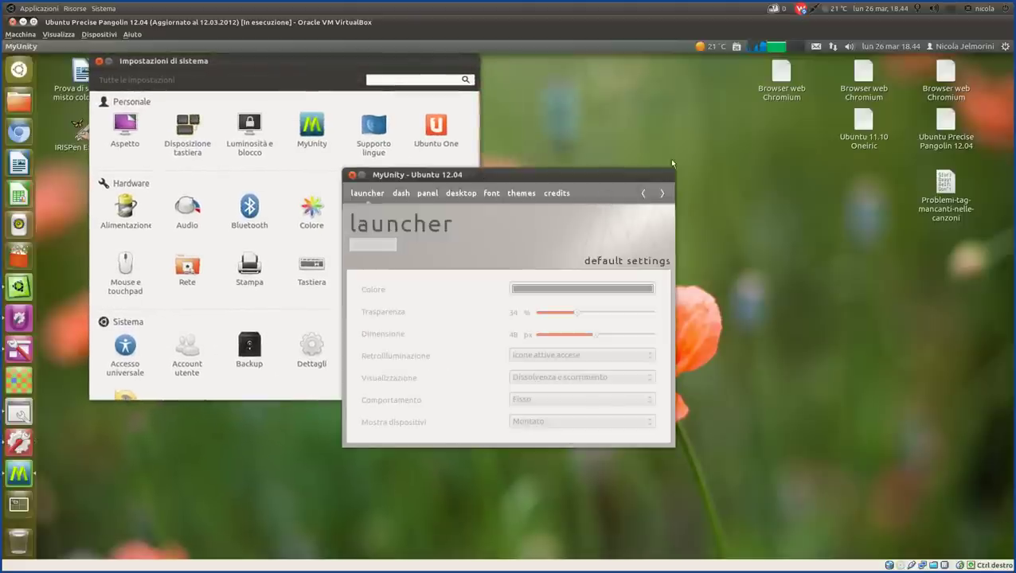
left_click_drag(671, 170, 895, 126)
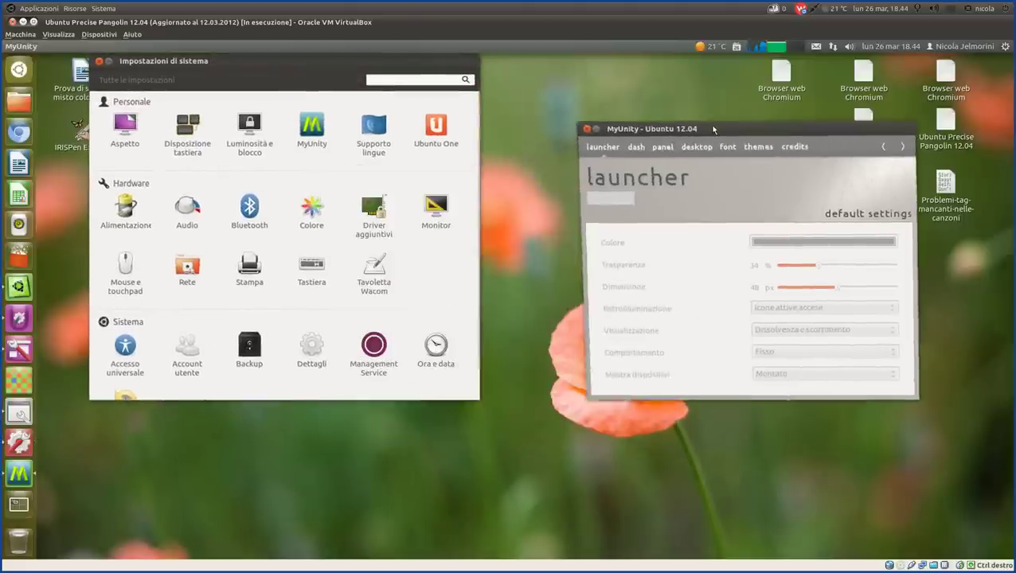
Look through MyUnity's dash, launcher, panel, desktop, font and themes pages
left_click(625, 150)
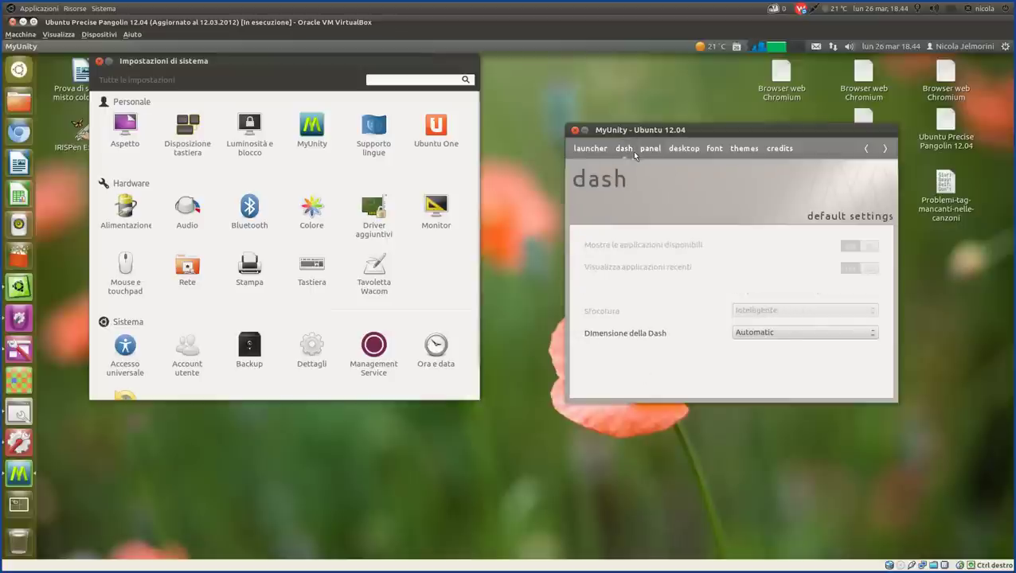
left_click(592, 153)
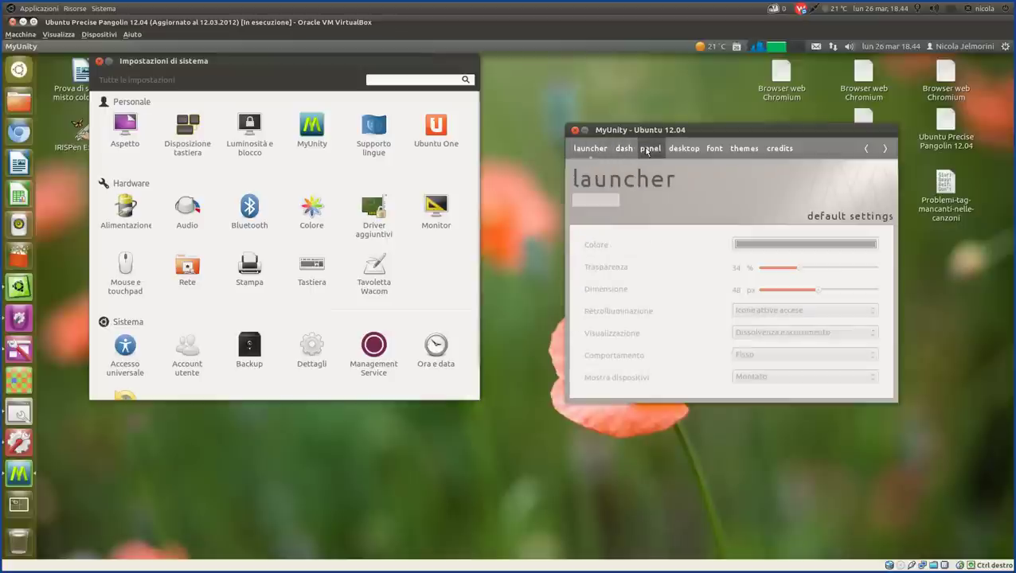
left_click(647, 151)
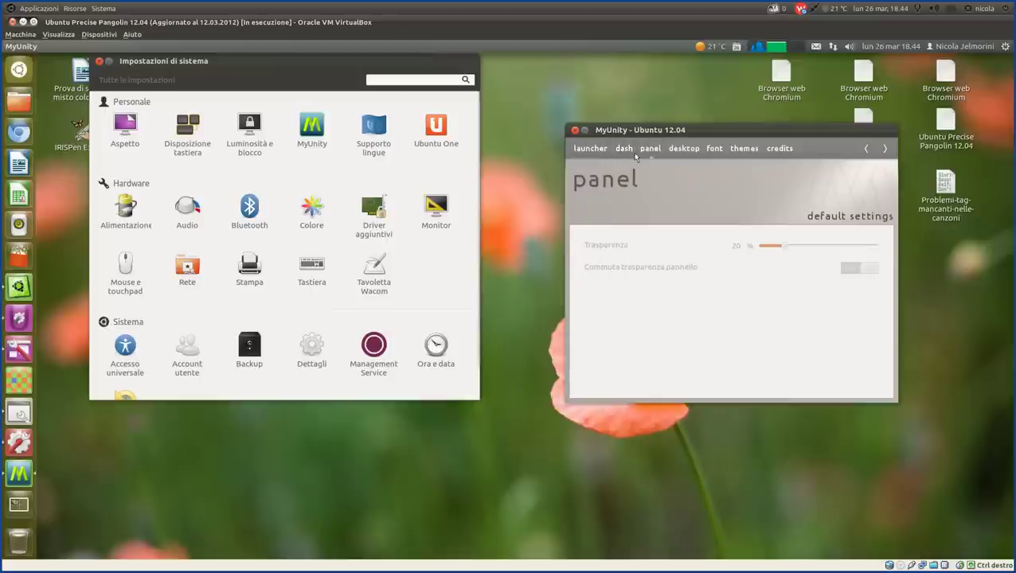
left_click(684, 150)
left_click(714, 151)
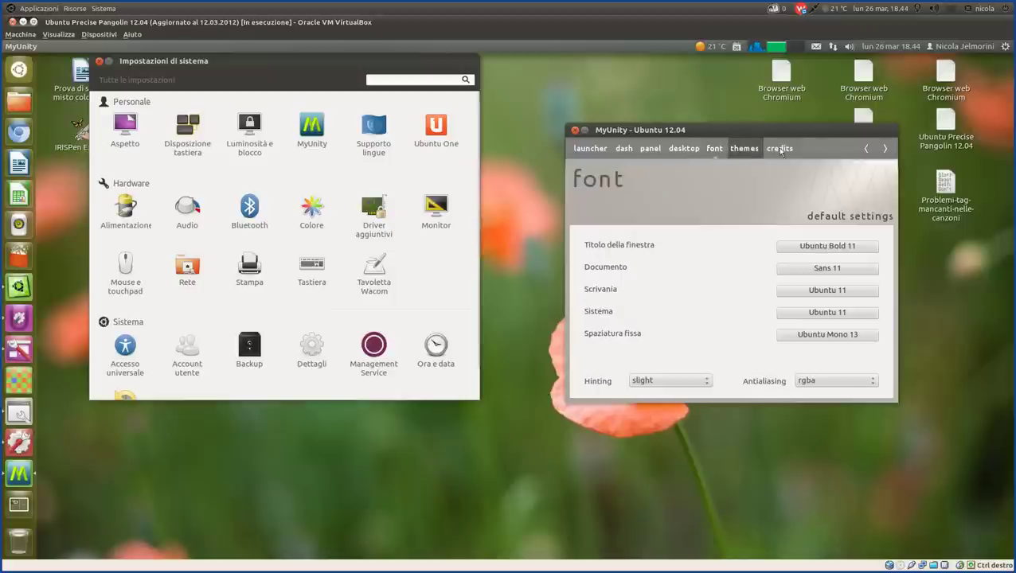
left_click(752, 151)
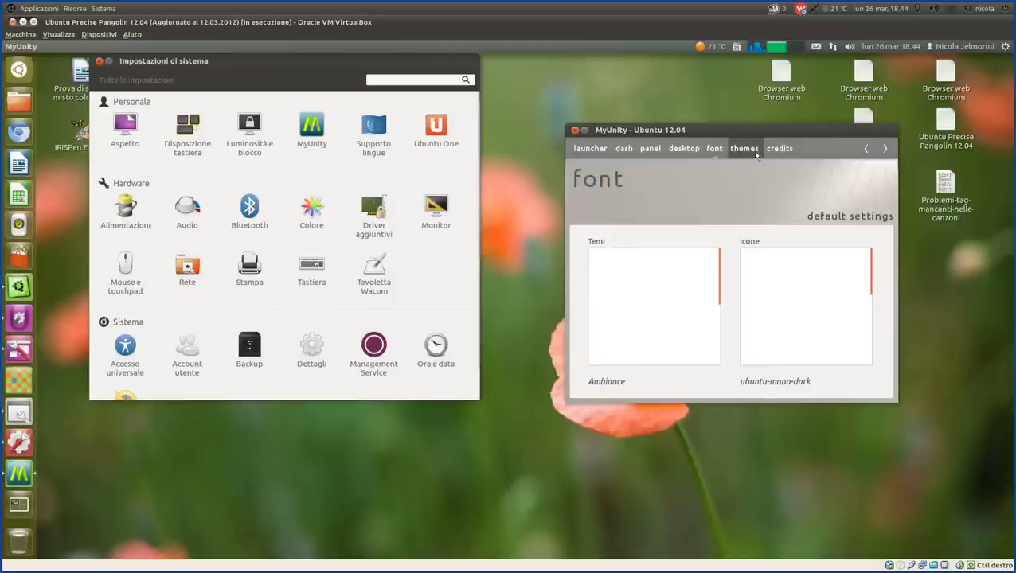
Review MyUnity's font, dash and launcher pages again, including the dash size setting
left_click(714, 150)
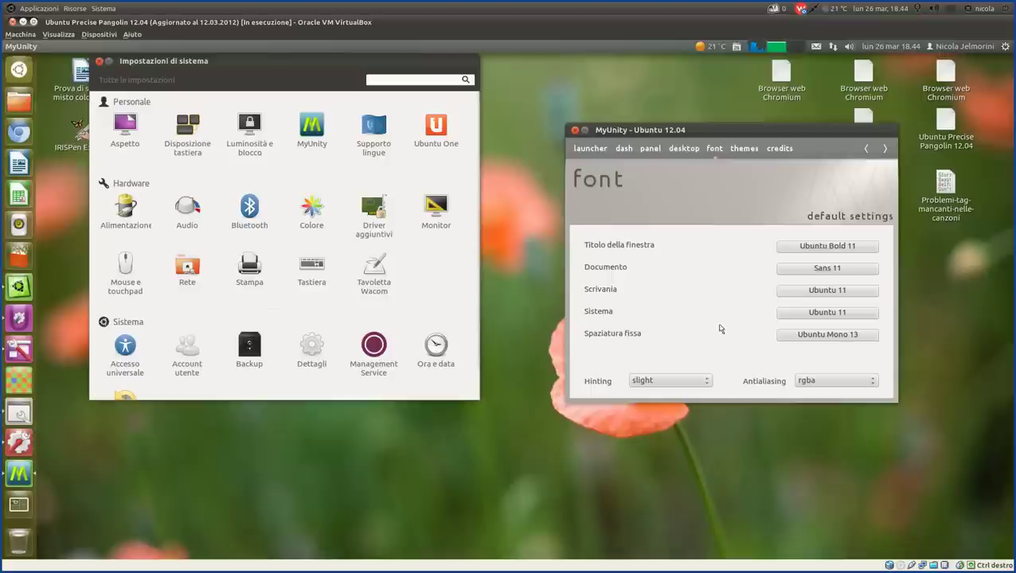
left_click(626, 149)
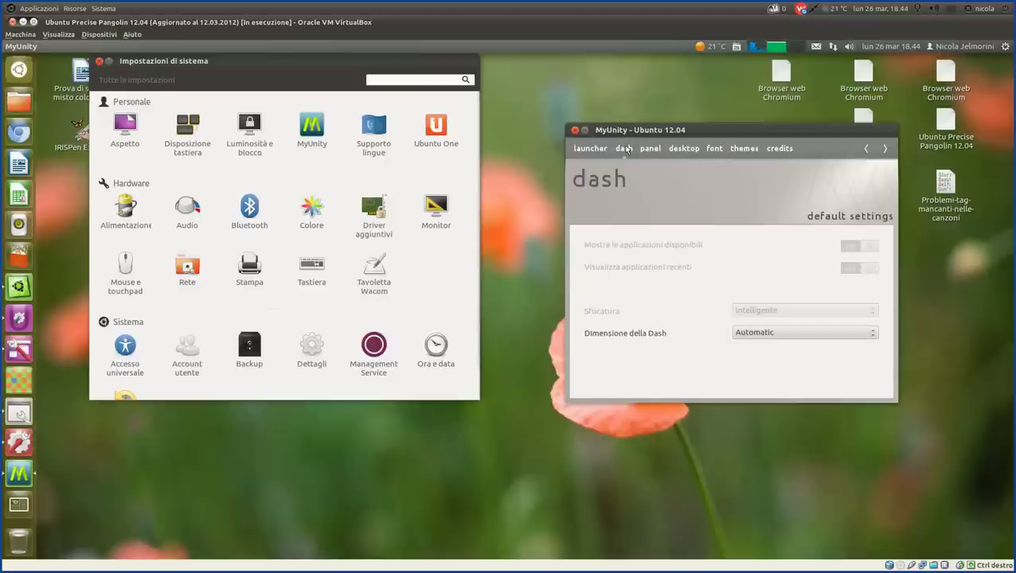
left_click(755, 338)
left_click(690, 366)
left_click(593, 149)
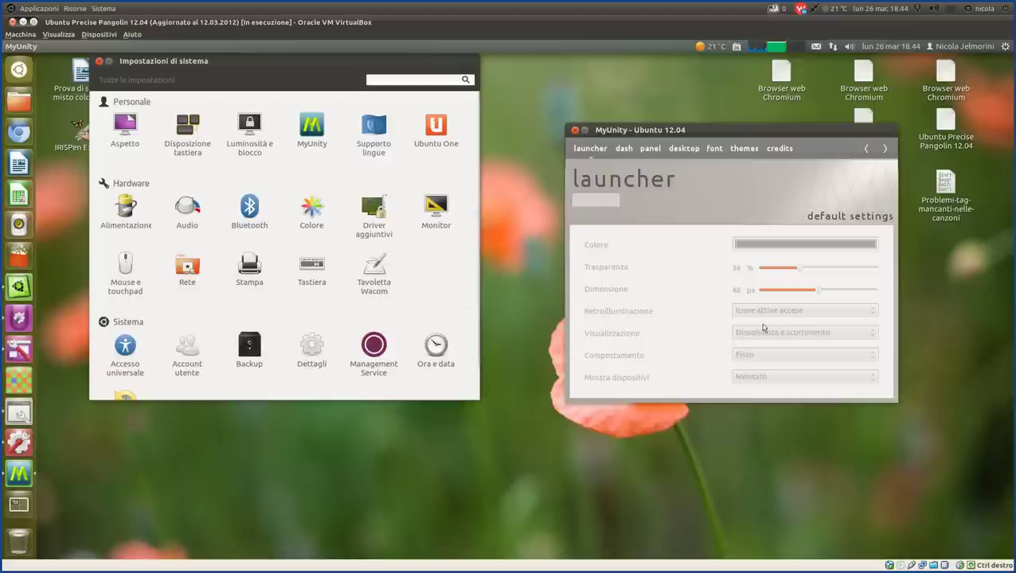
left_click(627, 151)
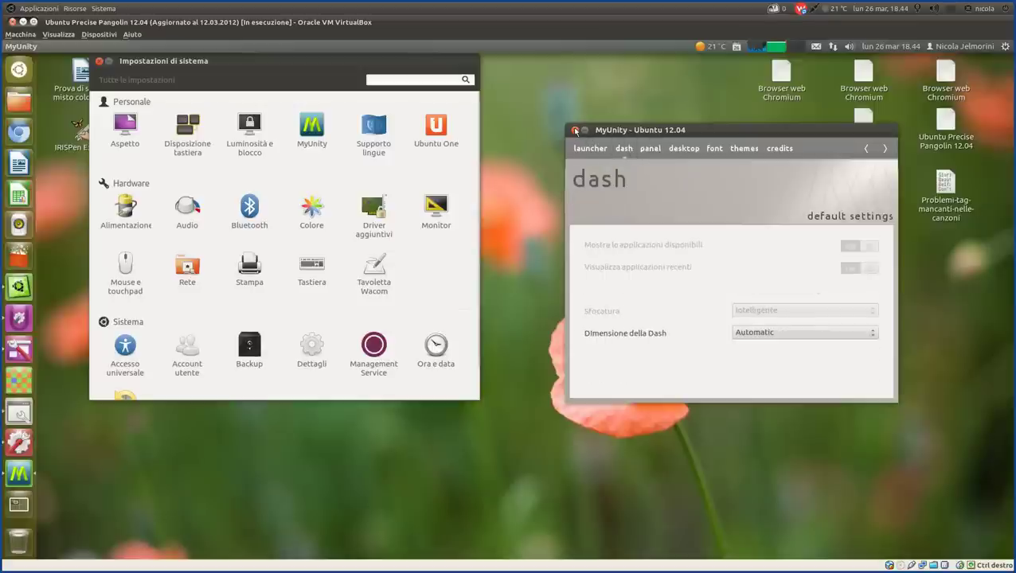
Close MyUnity, the system settings window and the CompizConfig settings manager
left_click(575, 130)
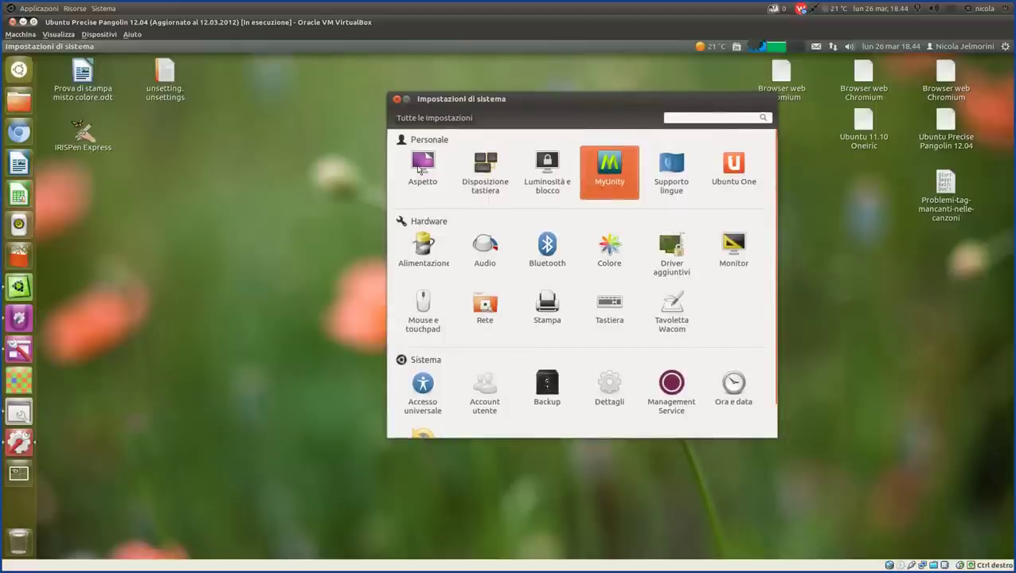
left_click_drag(482, 105, 406, 85)
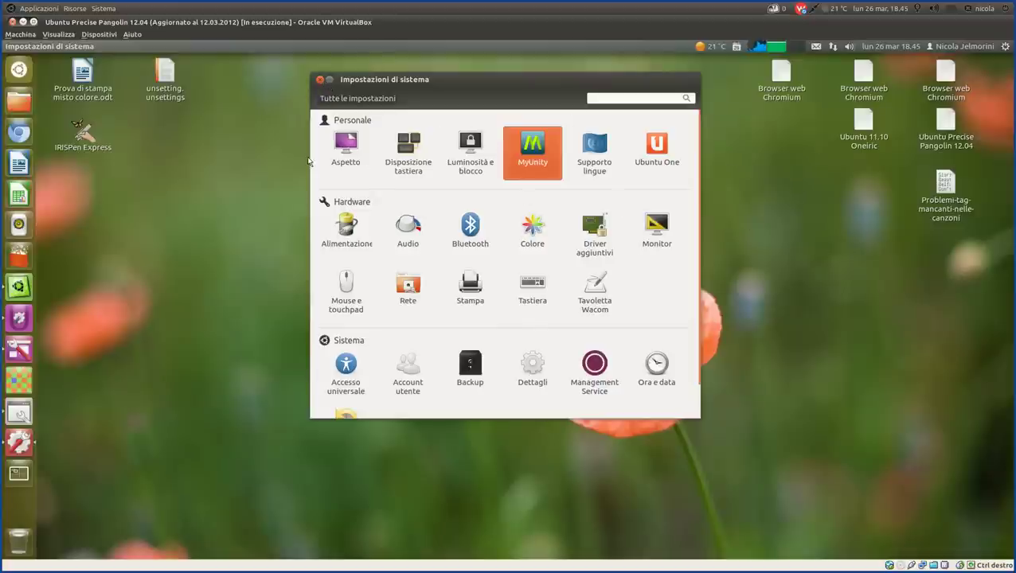
left_click(319, 81)
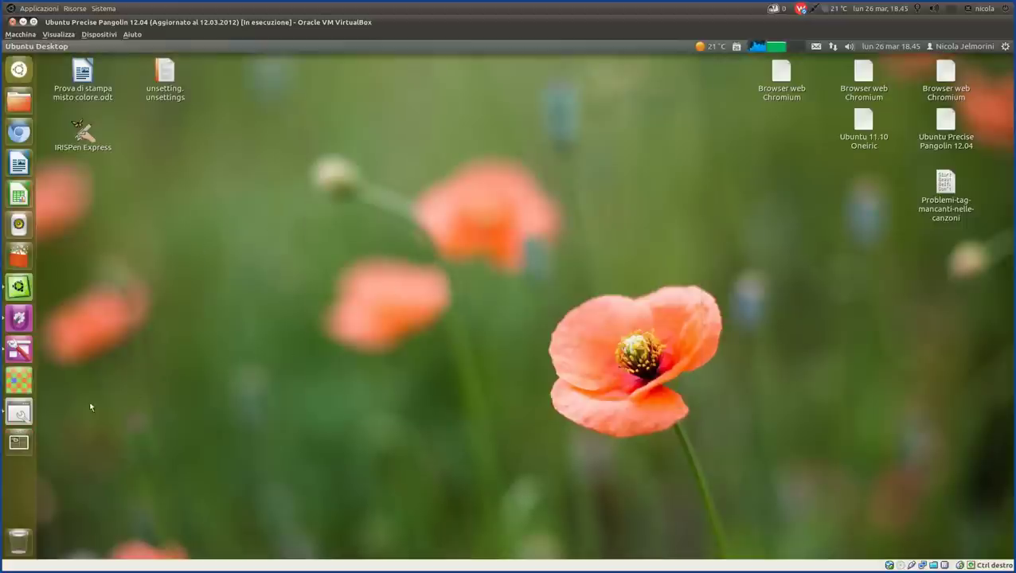
left_click(20, 412)
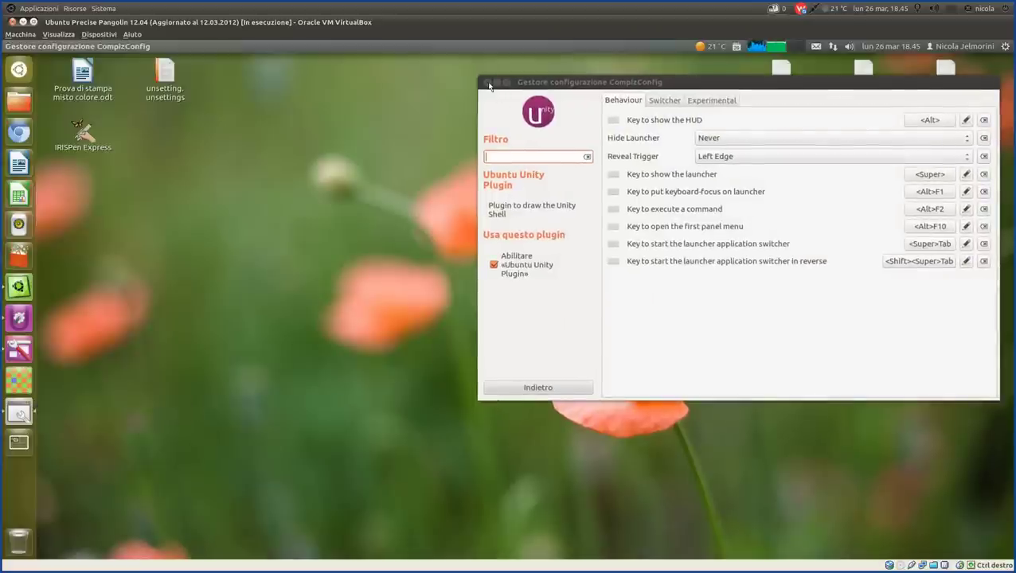
left_click(489, 82)
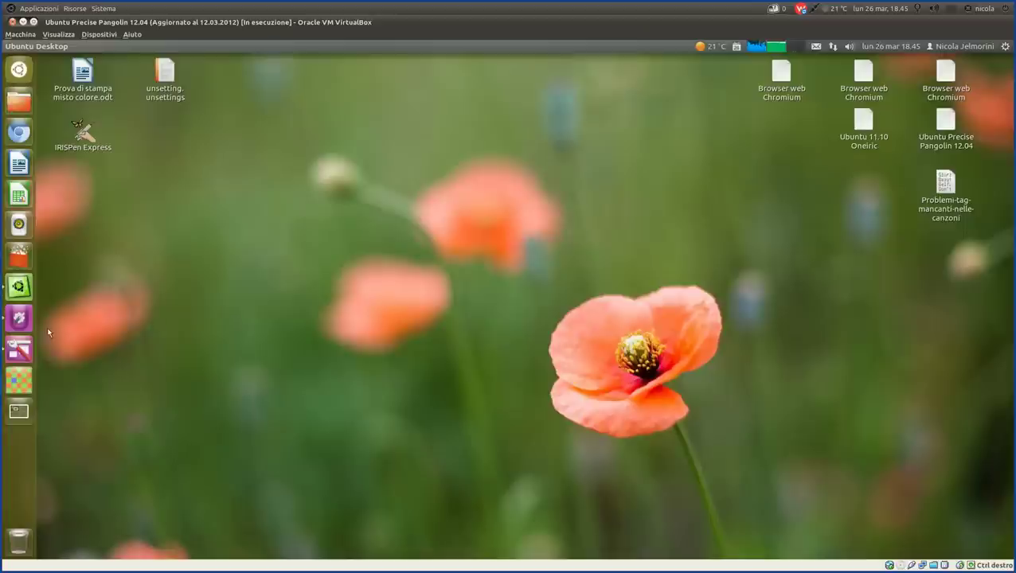
Switch to Ubuntu Tweak, examine its overview, tweak categories and Unity settings, and close it
left_click(24, 288)
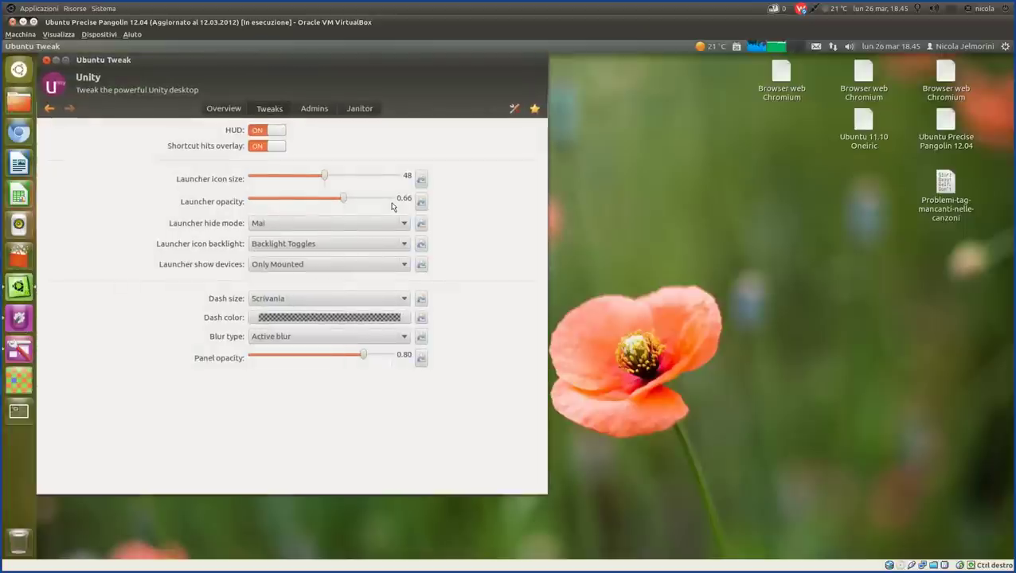
left_click_drag(354, 62, 645, 75)
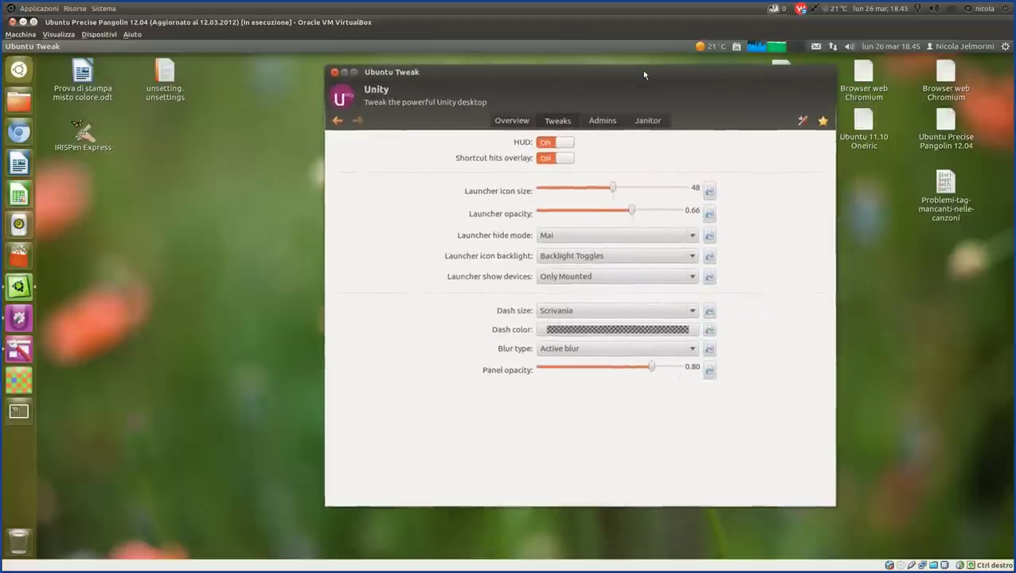
left_click(519, 122)
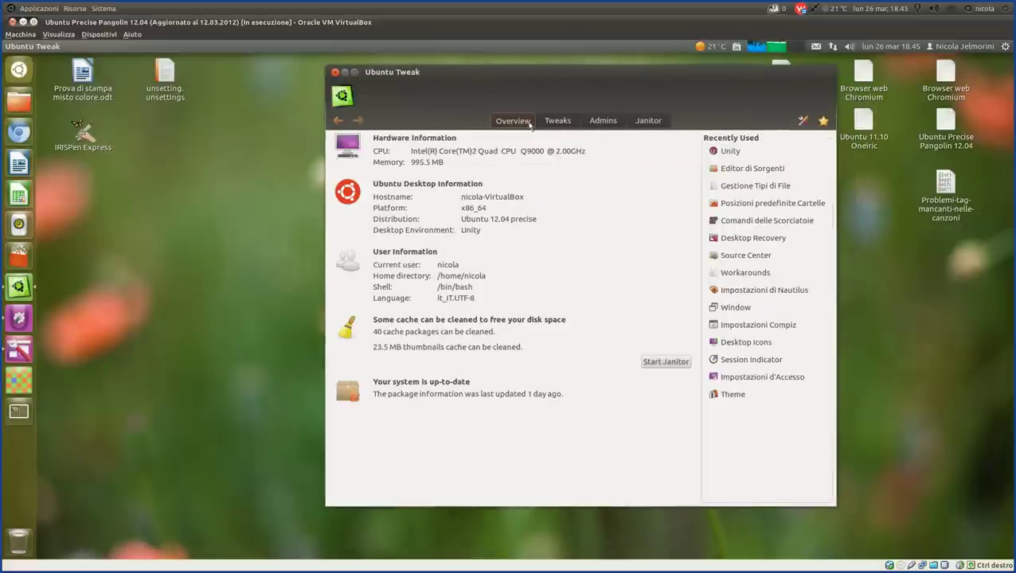
left_click(563, 121)
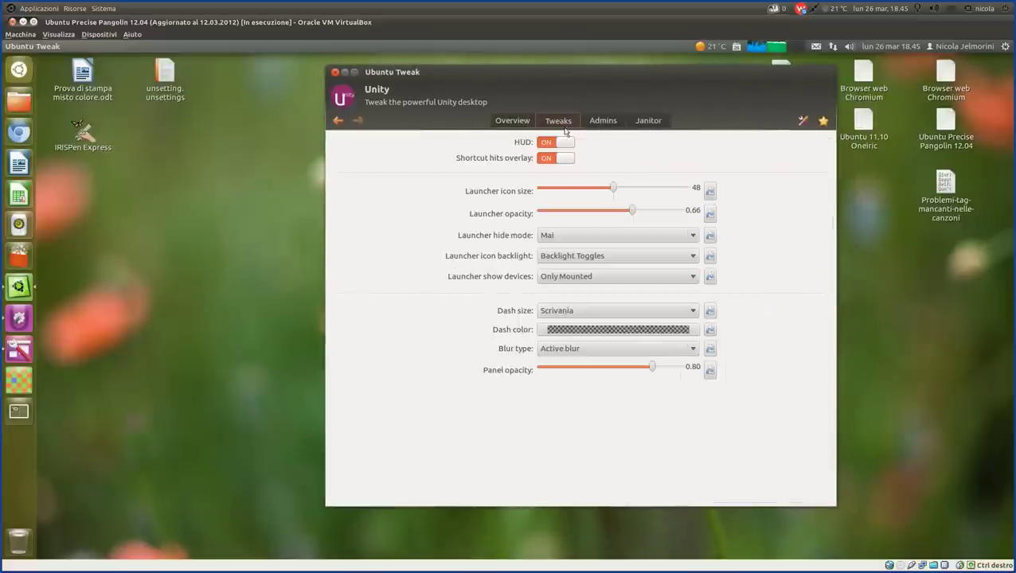
left_click(337, 120)
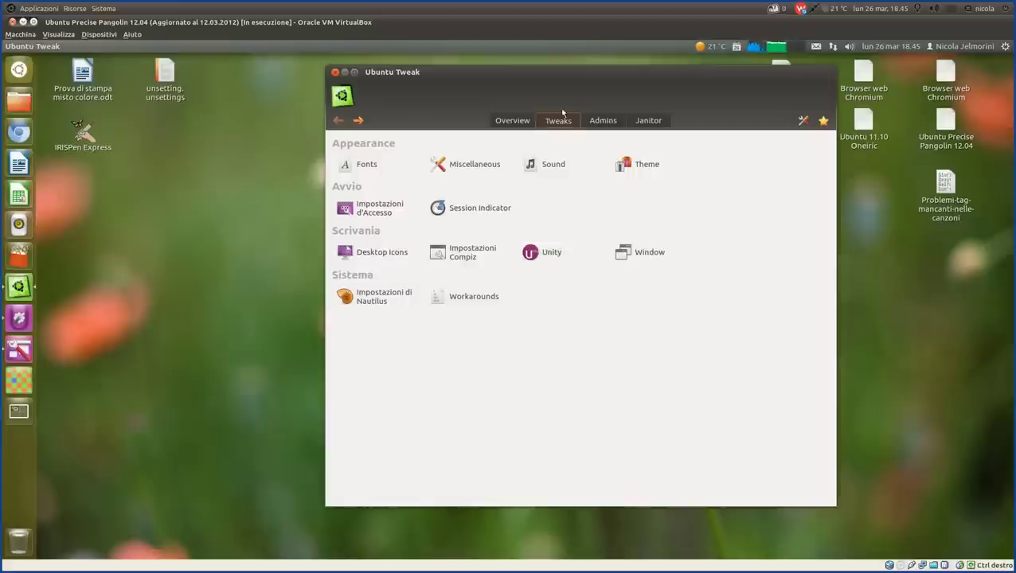
left_click(548, 255)
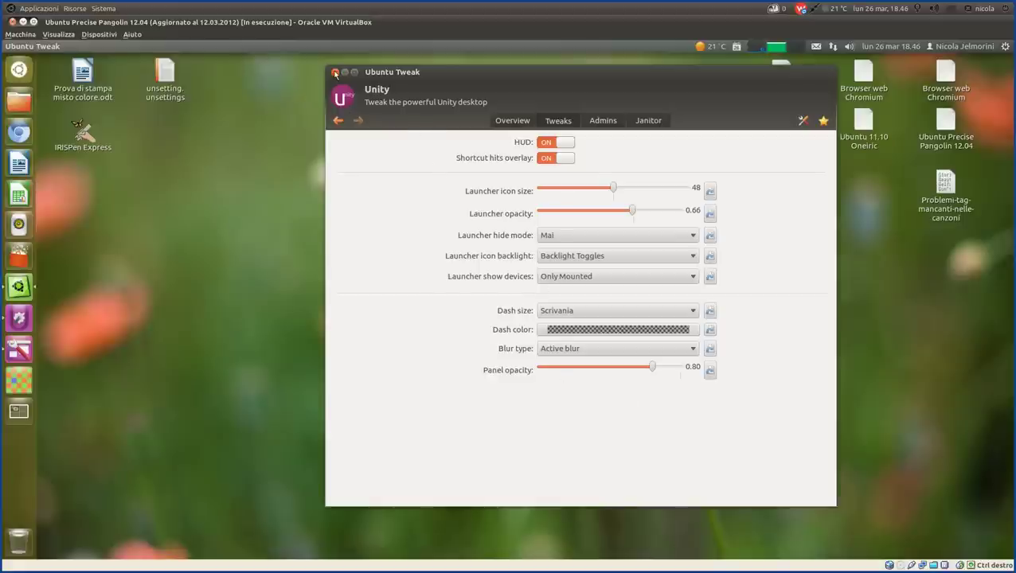
key("alt+F4")
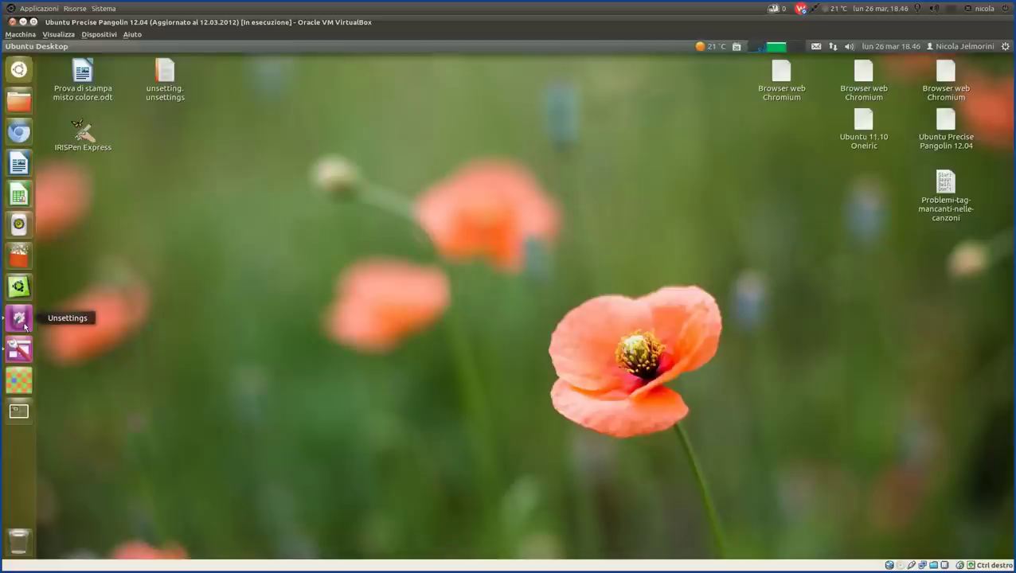
Switch to Unsettings, move its window nearer the launcher, and examine the launcher look, launcher behaviour, dash and panel pages
left_click(25, 325)
left_click_drag(657, 66, 273, 109)
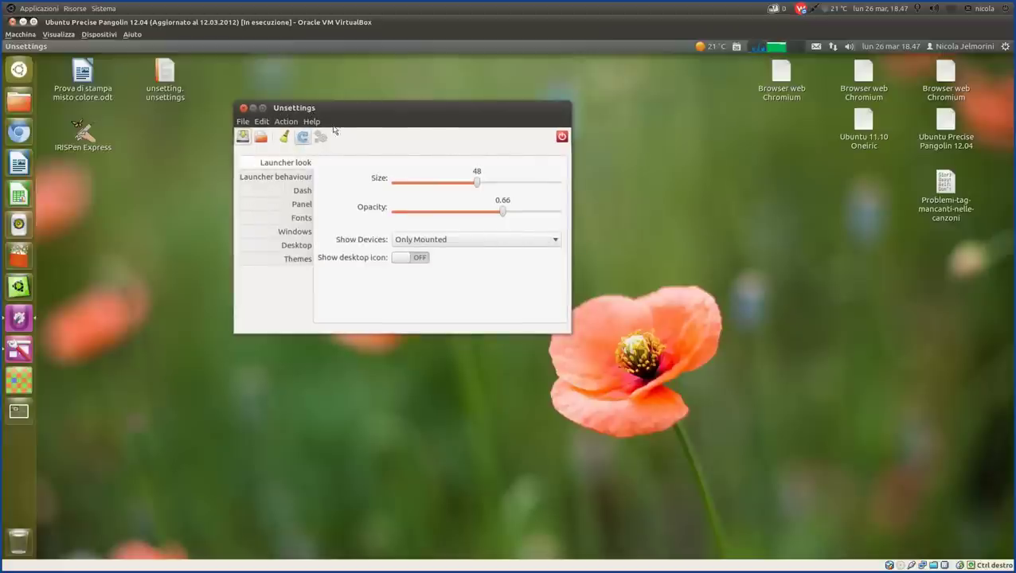
left_click(279, 178)
left_click(285, 165)
left_click(288, 182)
left_click(288, 192)
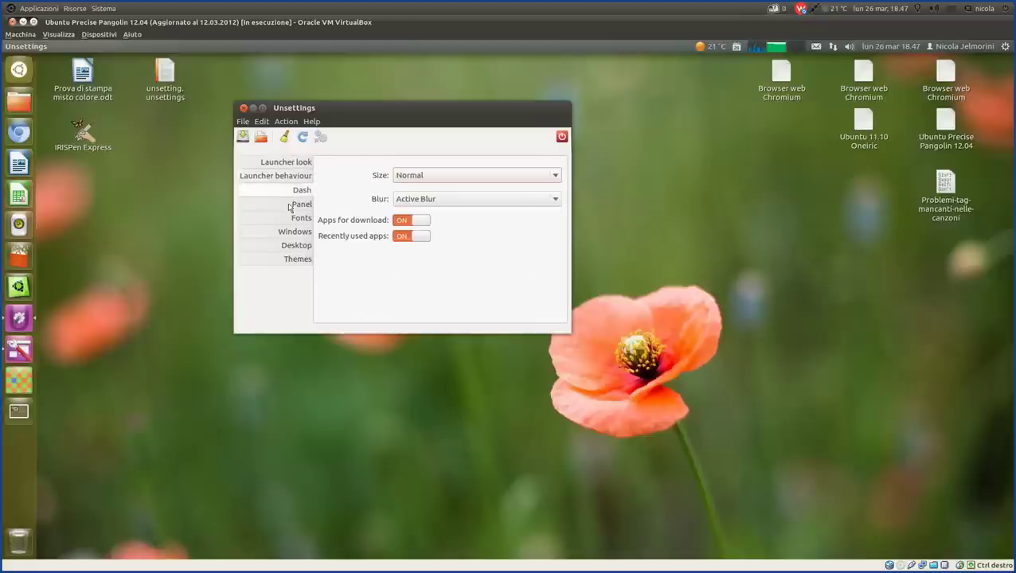
left_click(291, 205)
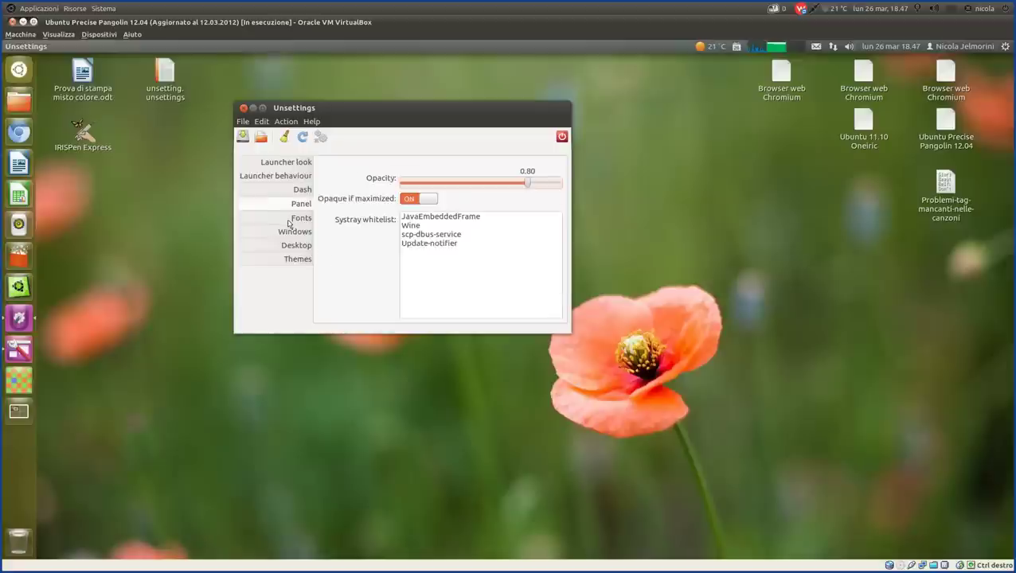
Examine the windows, desktop and themes pages of Unsettings
left_click(287, 231)
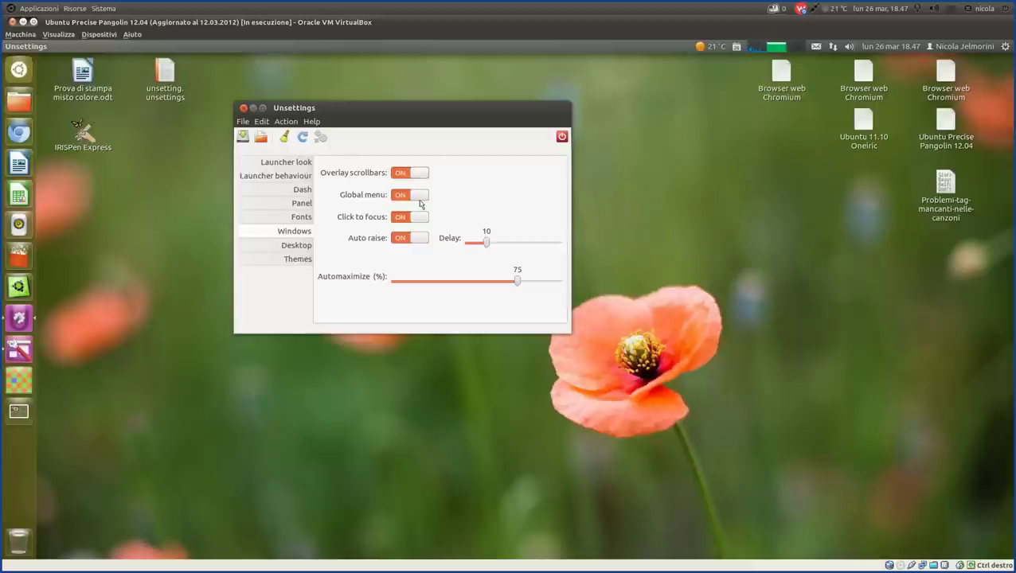
mouse_move(102, 51)
left_click(305, 249)
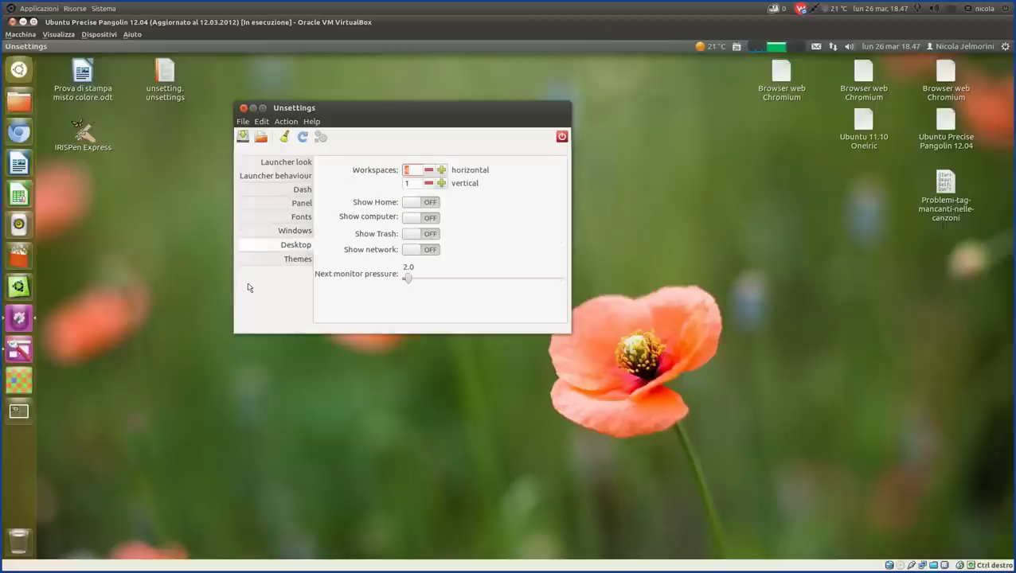
left_click(280, 262)
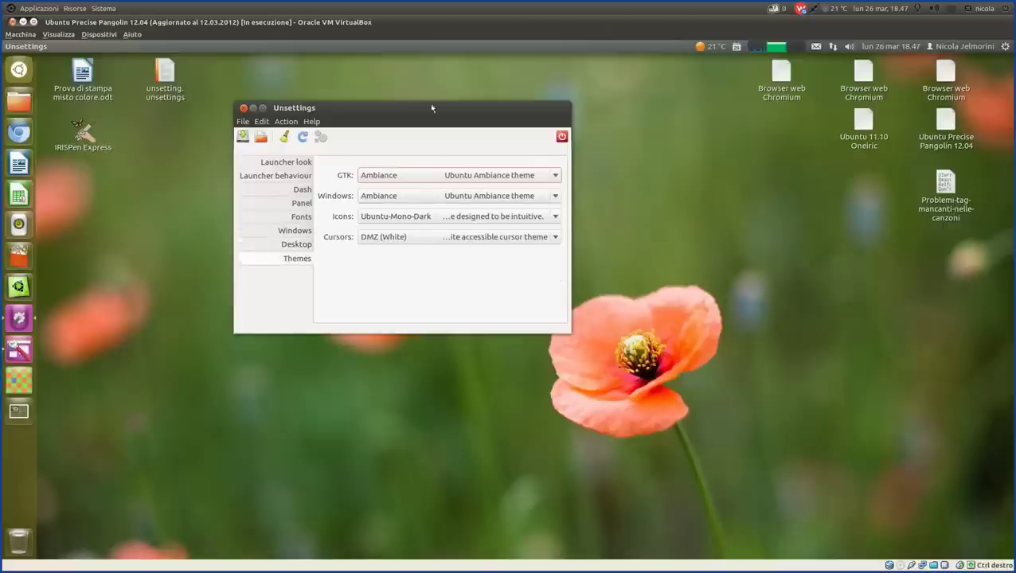
Check the fonts, launcher, dash and windows pages of Unsettings, and quit the program
left_click(301, 218)
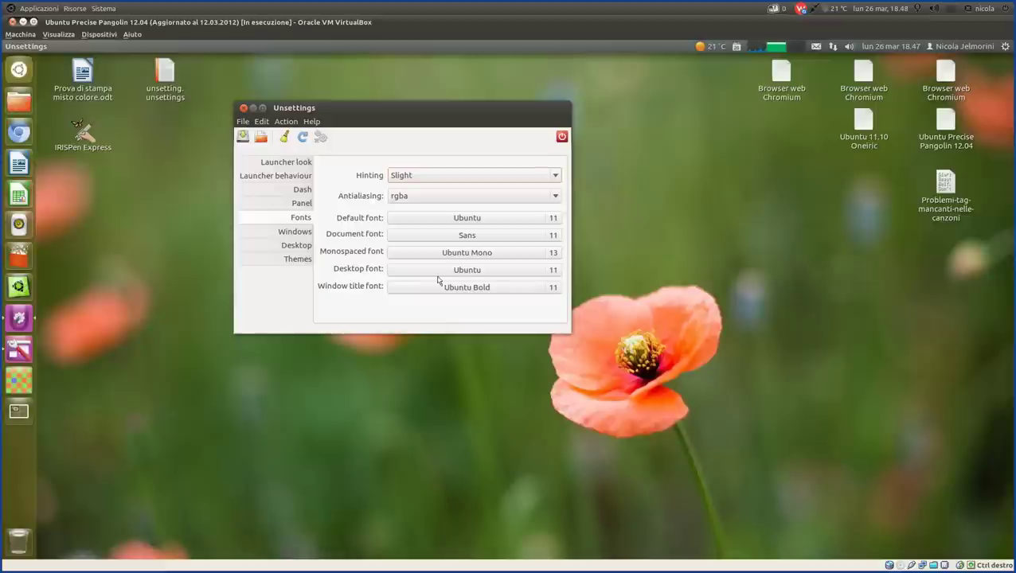
left_click(294, 164)
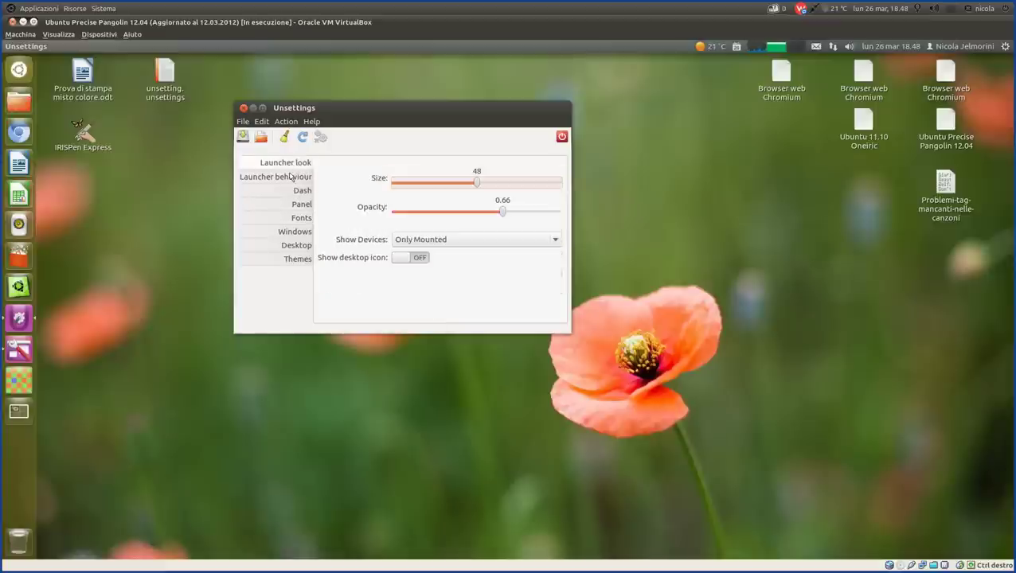
left_click(291, 177)
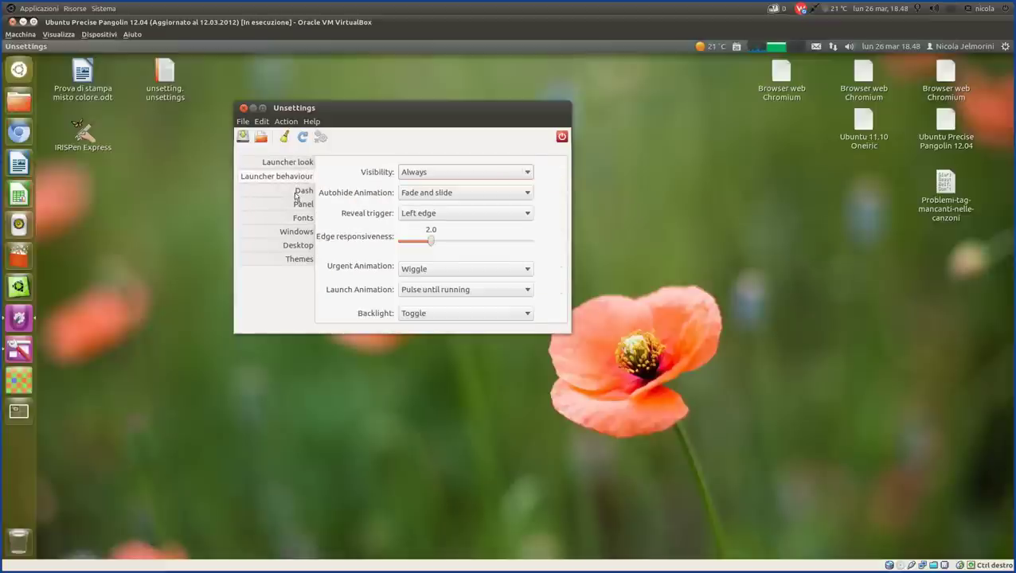
left_click(300, 191)
left_click(294, 232)
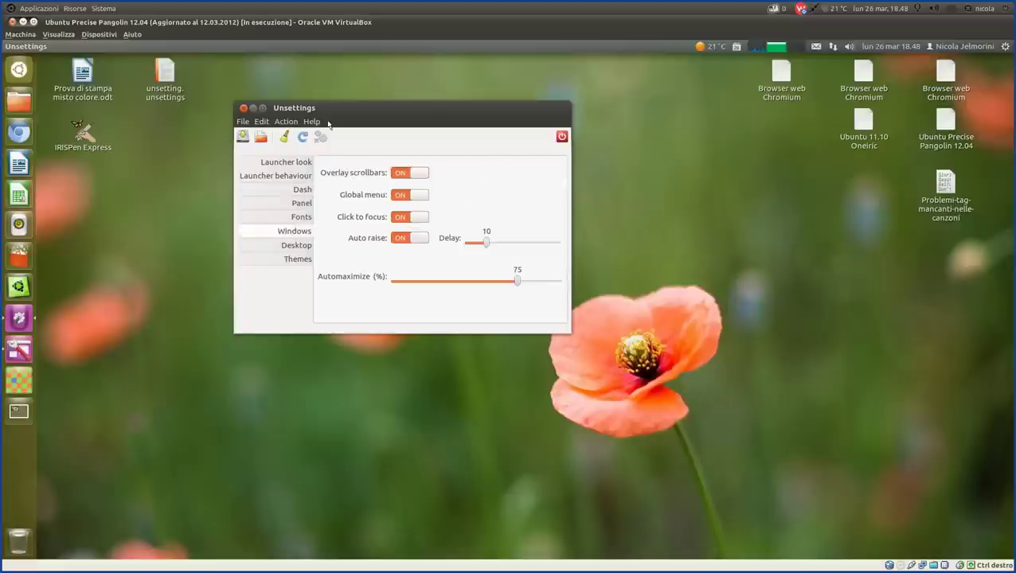
left_click(562, 138)
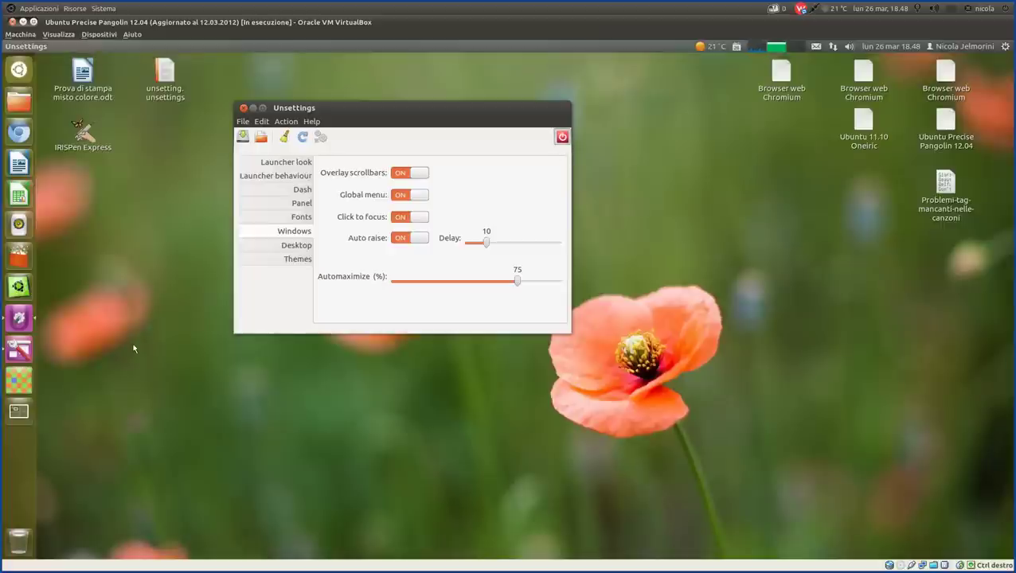
Switch to Unity 2D Settings, reposition its window to examine the launcher, dash, desktop and compositing options, and close it
left_click(20, 350)
left_click_drag(640, 140, 388, 98)
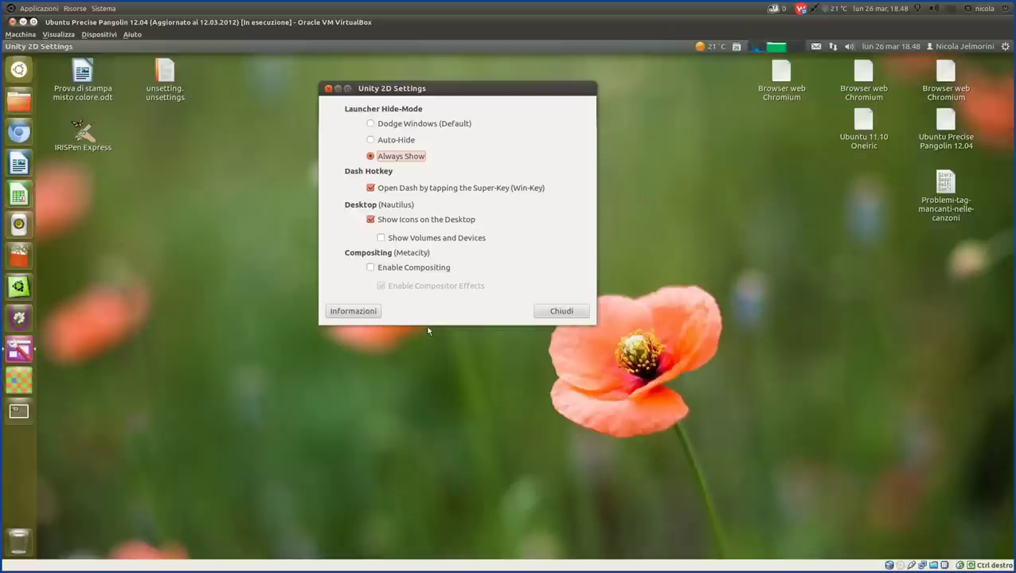
left_click_drag(459, 94, 449, 89)
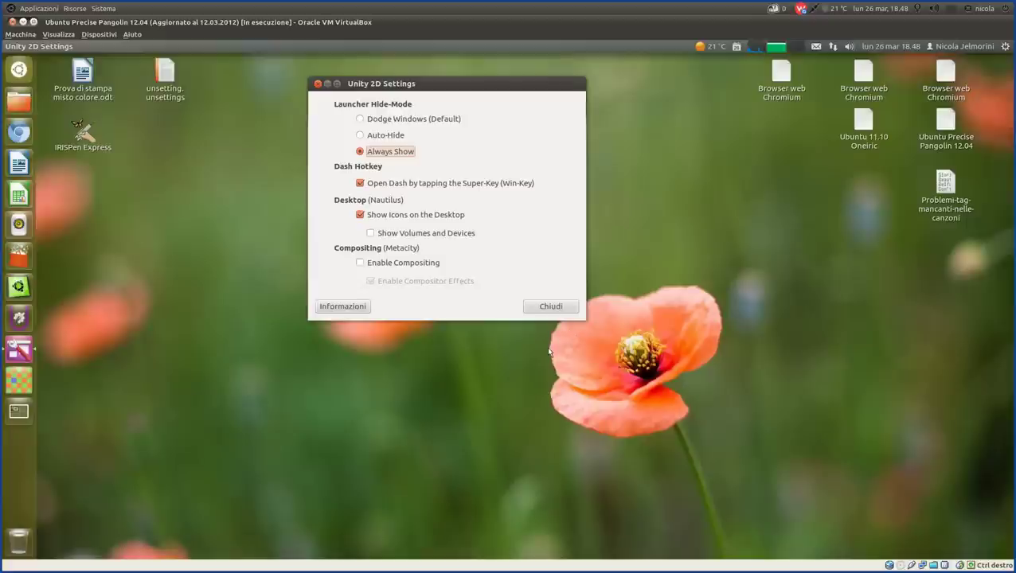
left_click_drag(500, 88, 494, 150)
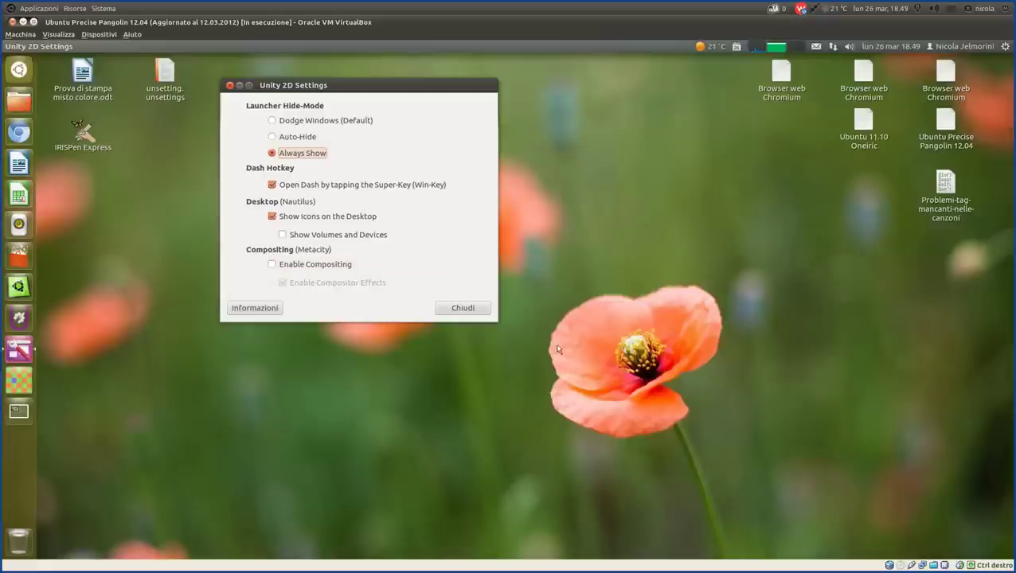
left_click(458, 311)
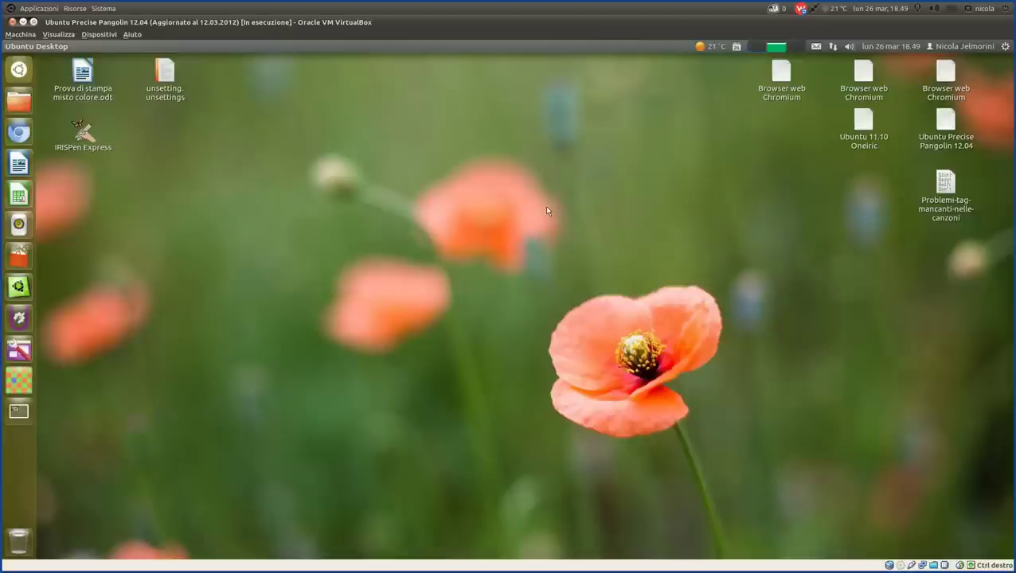
Open the system settings from the session menu and move the window slightly up
left_click(1004, 46)
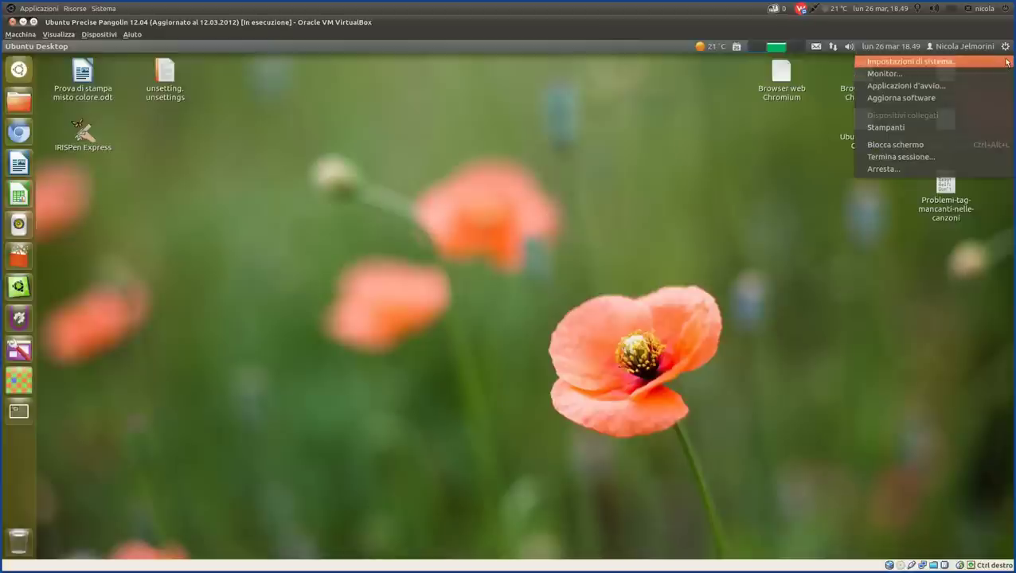
left_click(1006, 62)
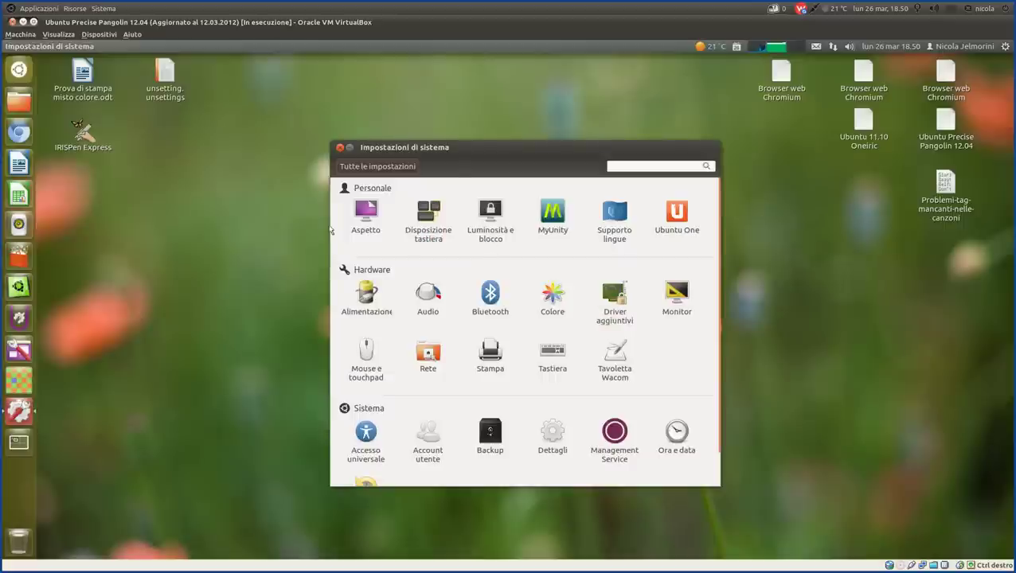
left_click_drag(458, 157, 455, 137)
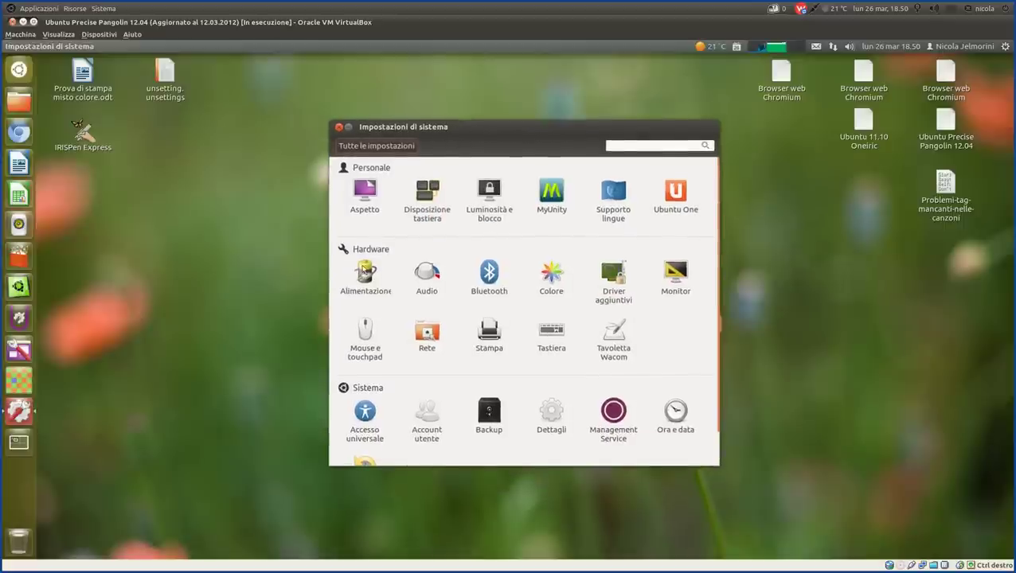